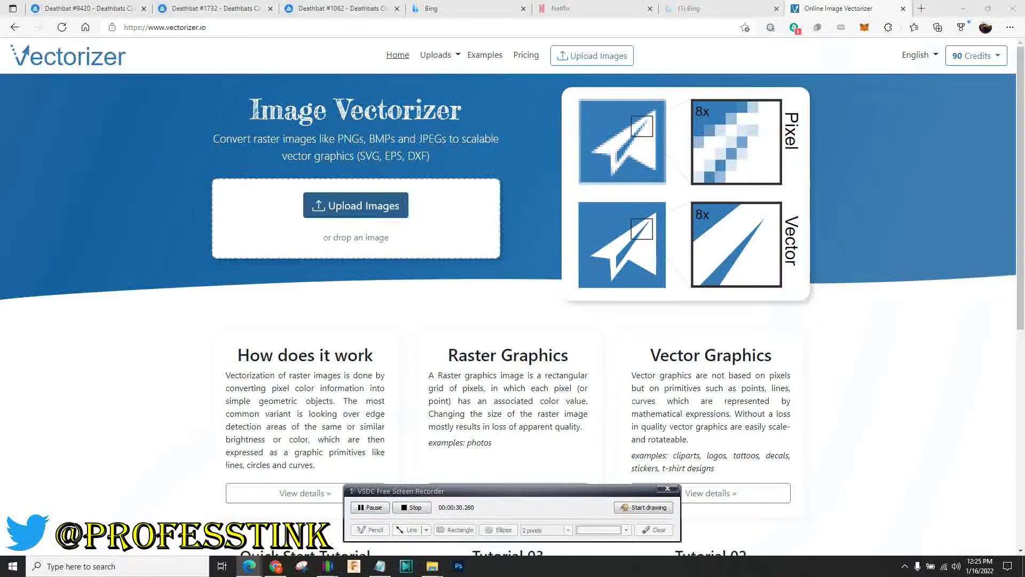
{"action": "left_click", "coordinate": [355, 205]}
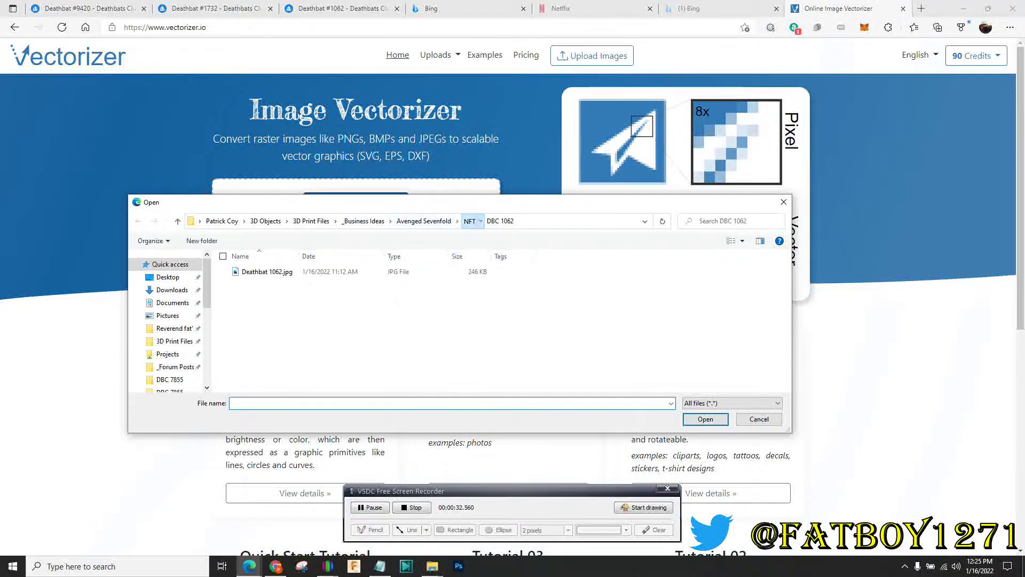
{"action": "left_click", "coordinate": [468, 220]}
{"action": "double_click", "coordinate": [255, 283]}
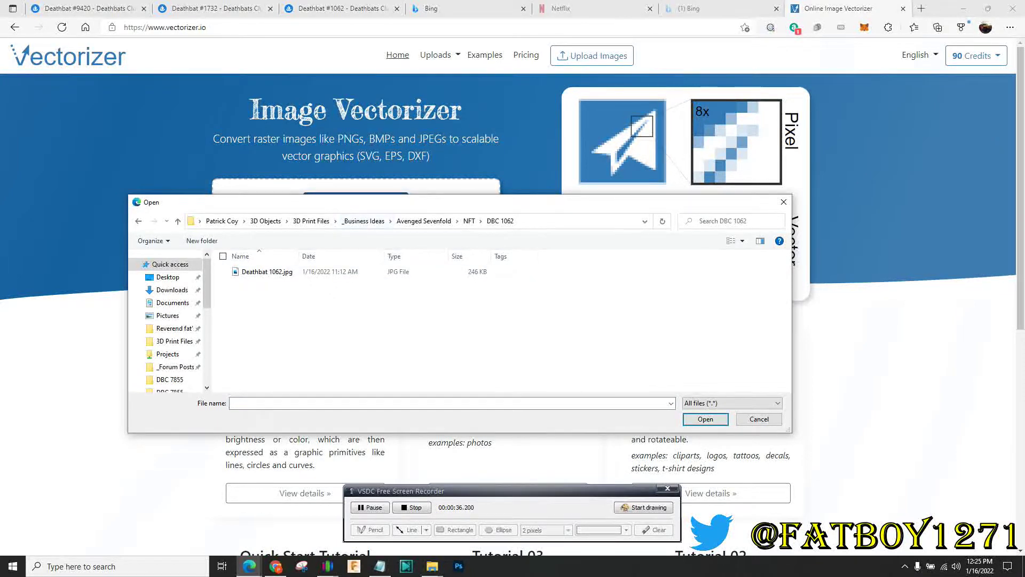
{"action": "left_click", "coordinate": [267, 272]}
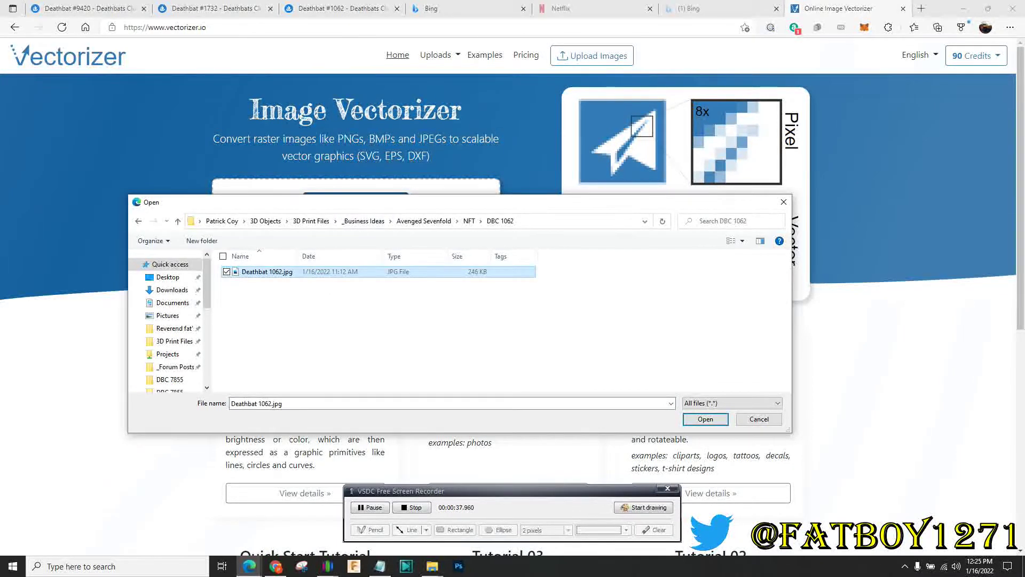
{"action": "key", "text": "Return"}
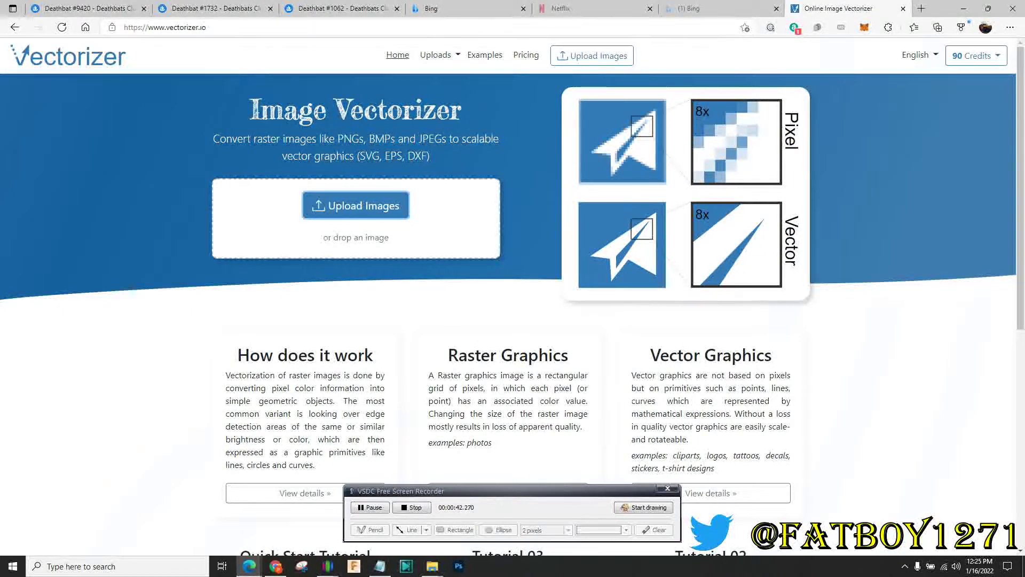
Step: Check the account's credits options and the credit pricing page, and return to the home page
{"action": "left_click", "coordinate": [976, 56]}
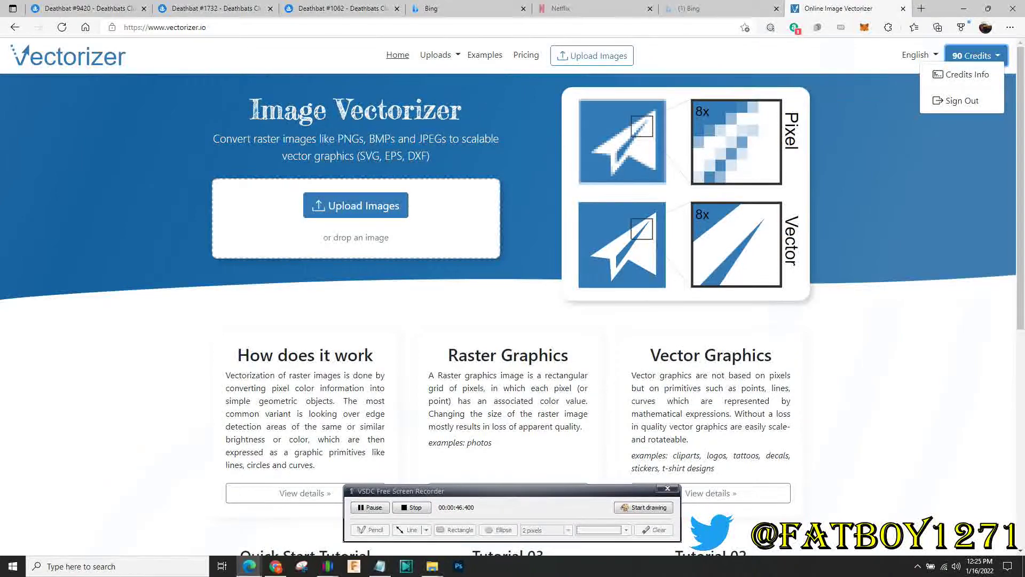
{"action": "key", "text": "Escape"}
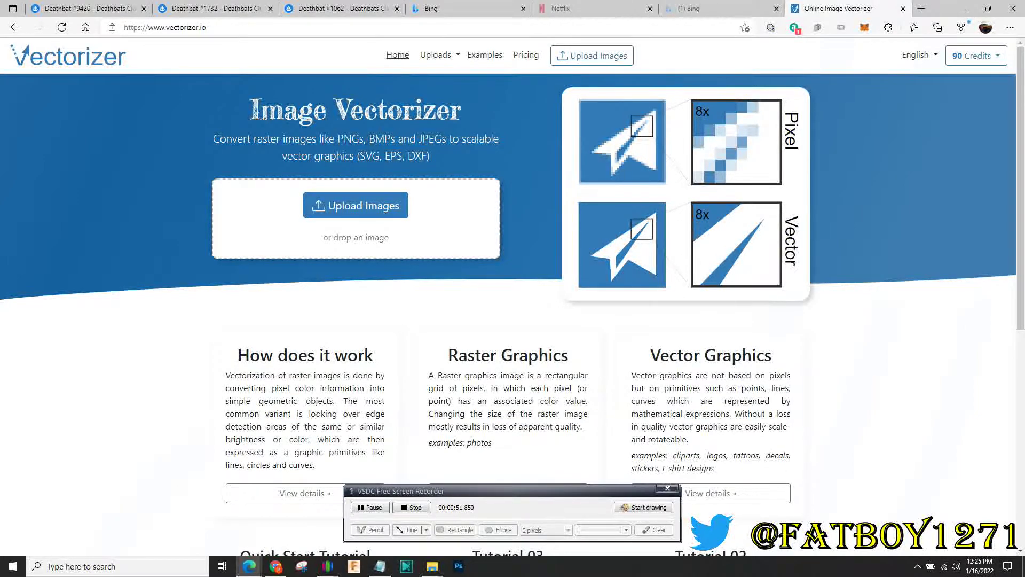
{"action": "left_click", "coordinate": [526, 55]}
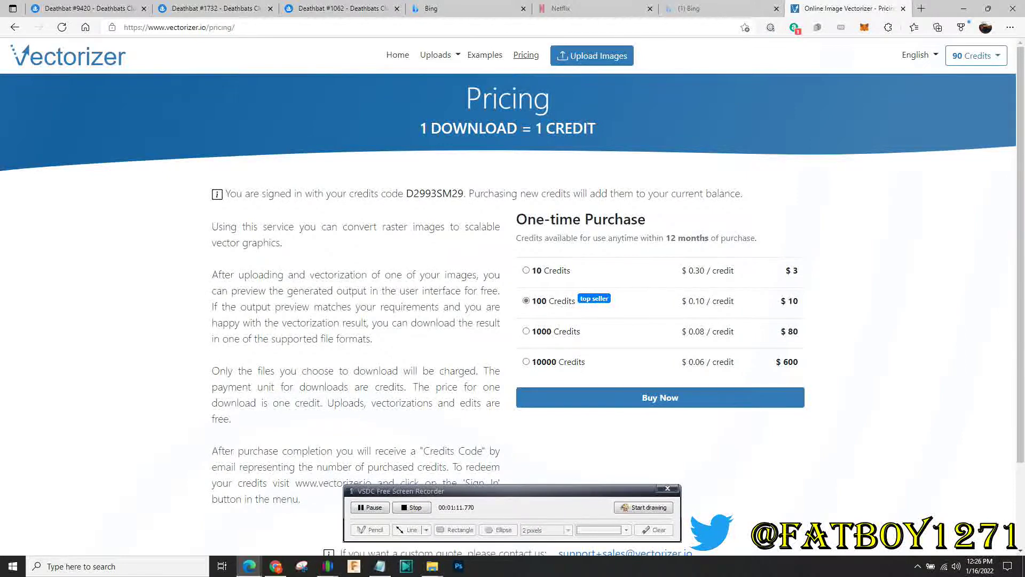
{"action": "left_click", "coordinate": [398, 55]}
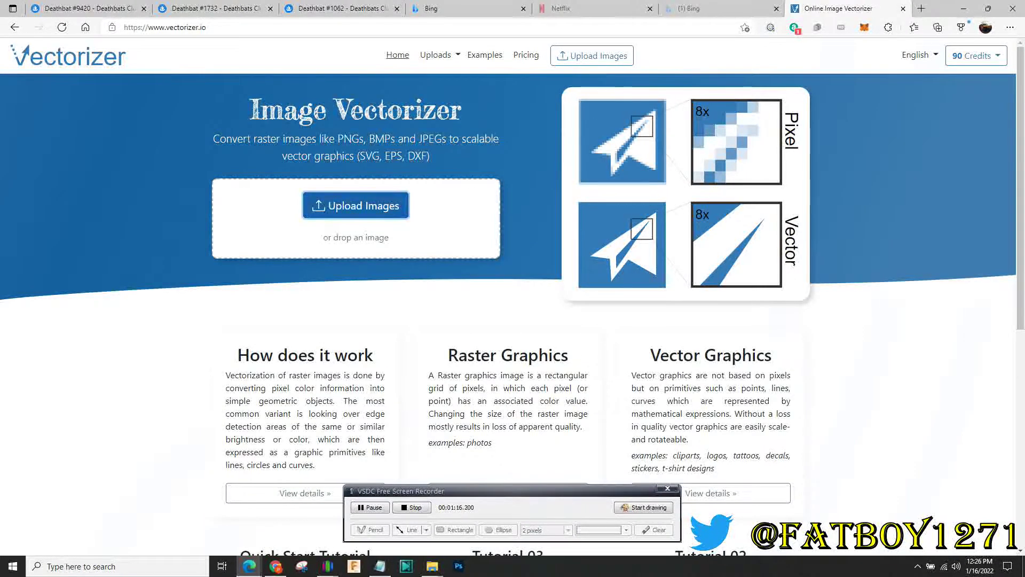
Step: View the Deathbat #1062 artwork enlarged on its OpenSea page and look at the options for saving the image
{"action": "left_click", "coordinate": [355, 205]}
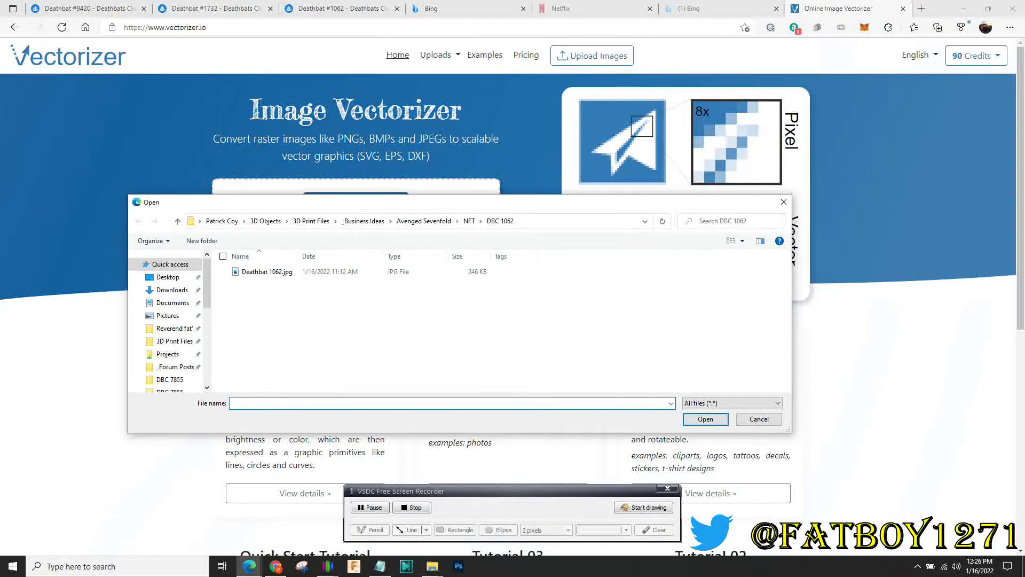
{"action": "left_click", "coordinate": [758, 419]}
{"action": "left_click", "coordinate": [342, 9]}
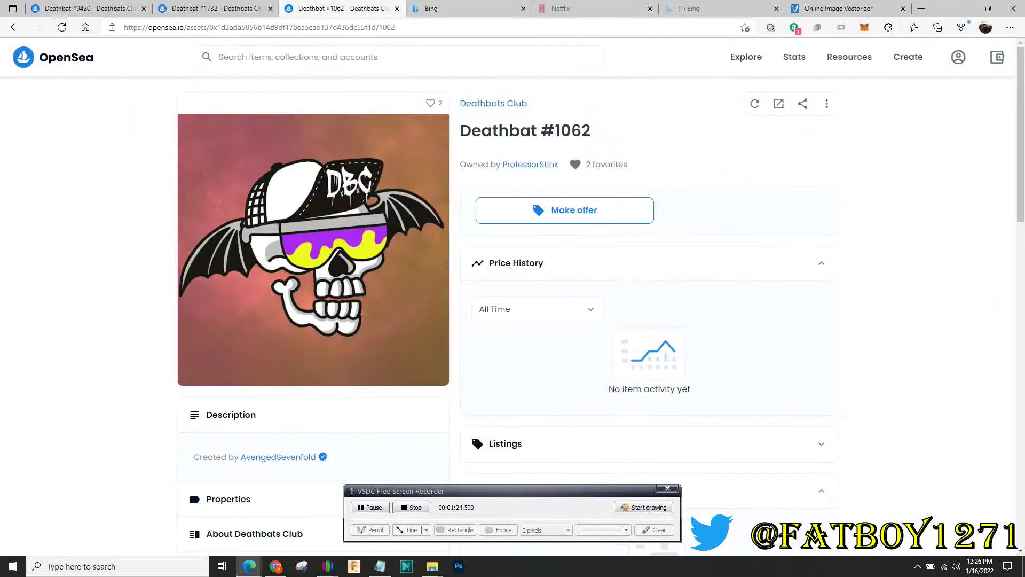
{"action": "left_click", "coordinate": [313, 249]}
{"action": "right_click", "coordinate": [595, 208]}
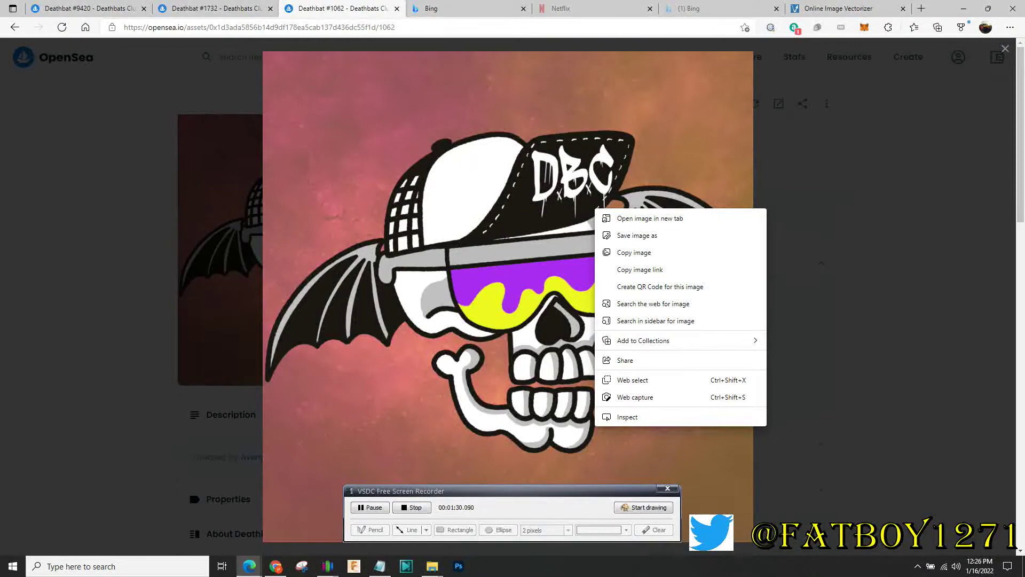
{"action": "left_click", "coordinate": [854, 240]}
Step: Switch back to Vectorizer and upload Deathbat 1062.jpg for vectorization
{"action": "left_click", "coordinate": [843, 9]}
{"action": "left_click", "coordinate": [356, 206]}
{"action": "left_click", "coordinate": [267, 271]}
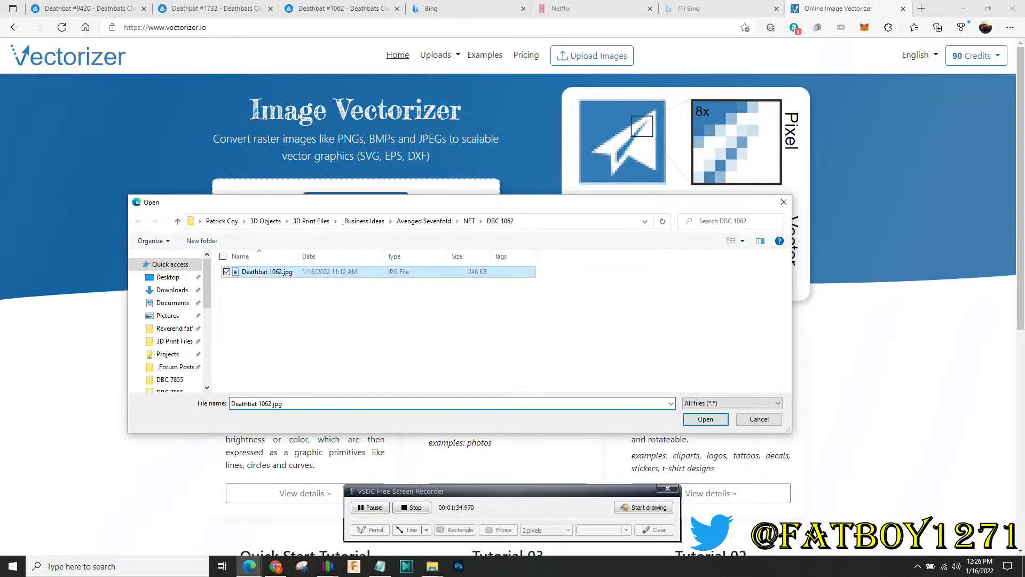
{"action": "left_click", "coordinate": [705, 419]}
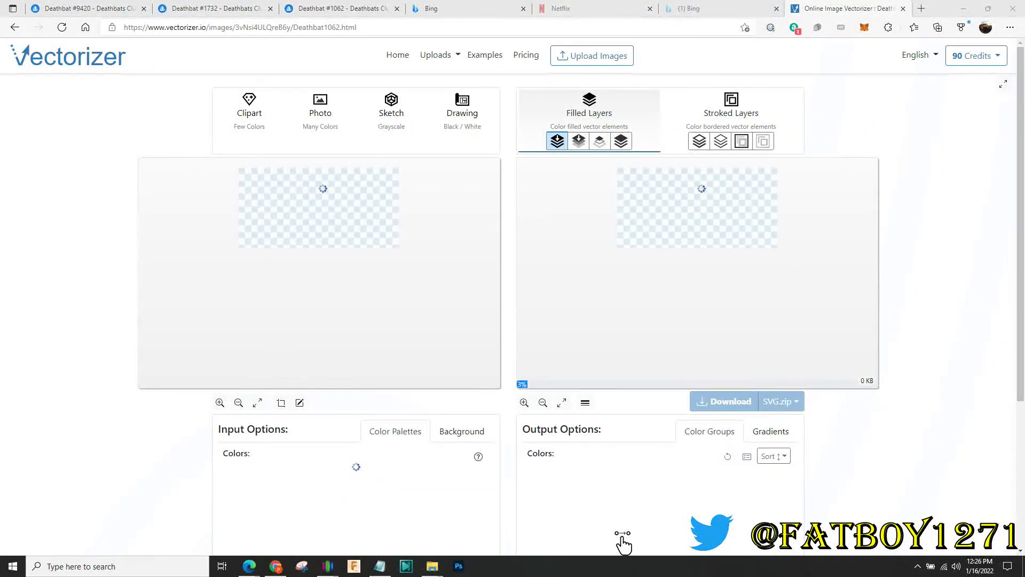
{"action": "scroll", "coordinate": [623, 543], "scroll_direction": "down", "scroll_amount": 2}
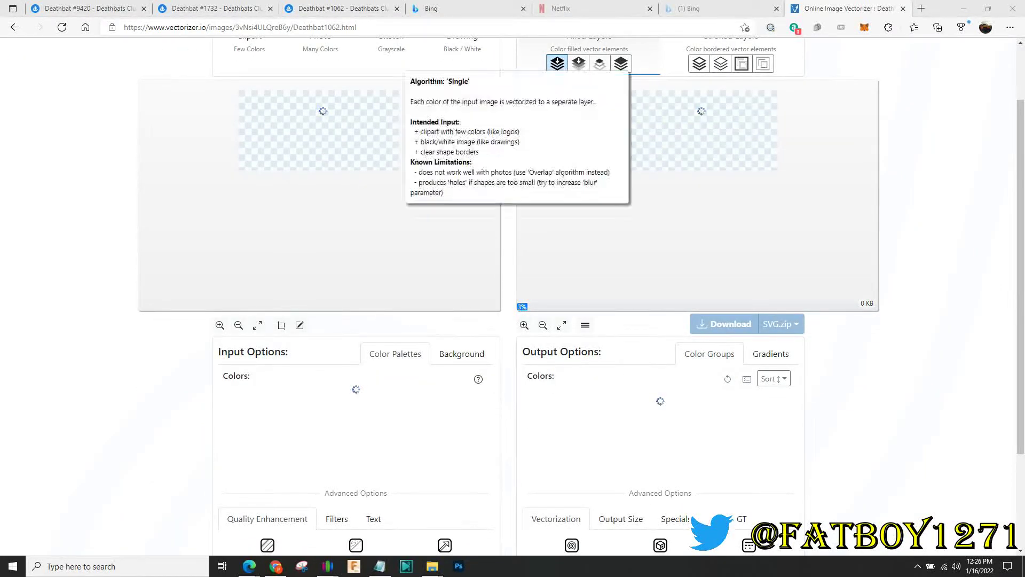
{"action": "scroll", "coordinate": [557, 63], "scroll_direction": "up", "scroll_amount": 2}
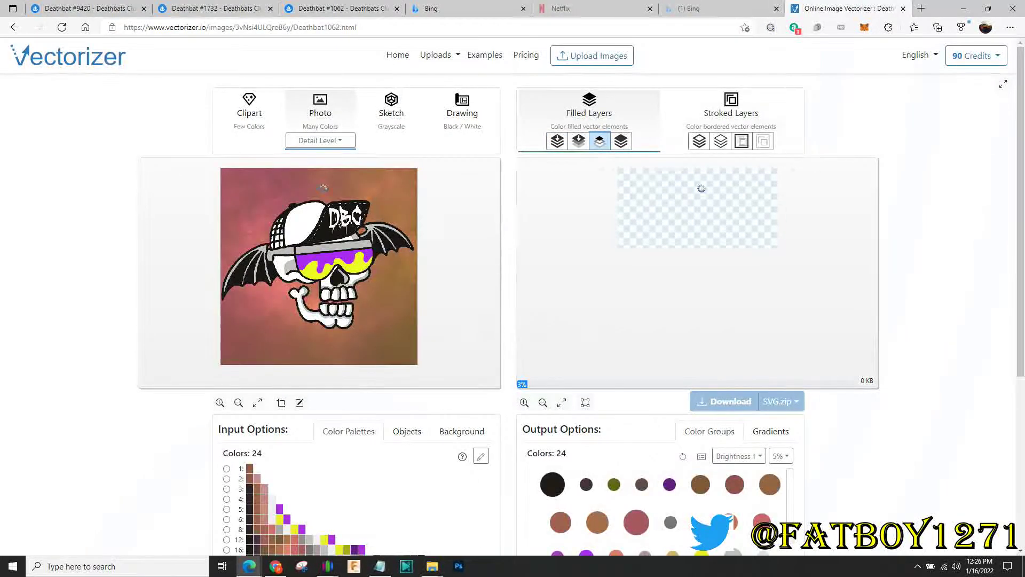
Step: Set the input's anti-aliasing to Auto and the vectorization roundness to the most rounded curve preset
{"action": "scroll", "coordinate": [323, 188], "scroll_direction": "down", "scroll_amount": 2}
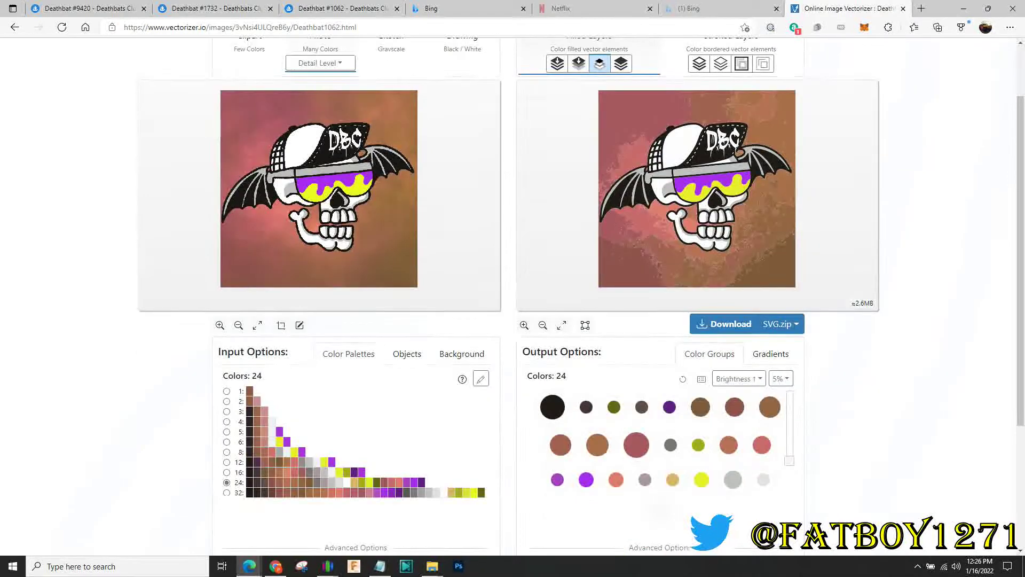
{"action": "scroll", "coordinate": [323, 188], "scroll_direction": "down", "scroll_amount": 3}
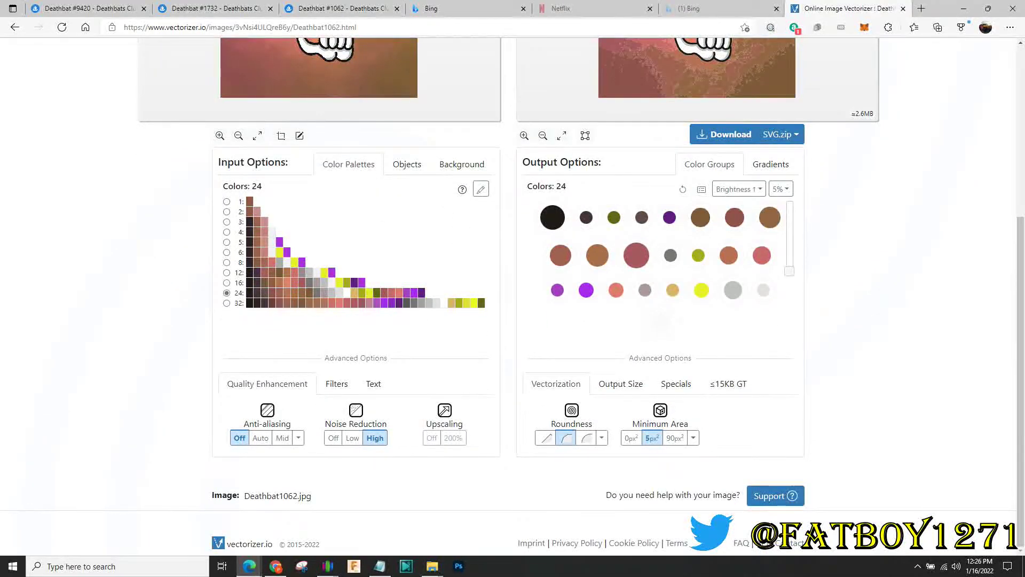
{"action": "left_click", "coordinate": [260, 438]}
{"action": "left_click", "coordinate": [587, 438]}
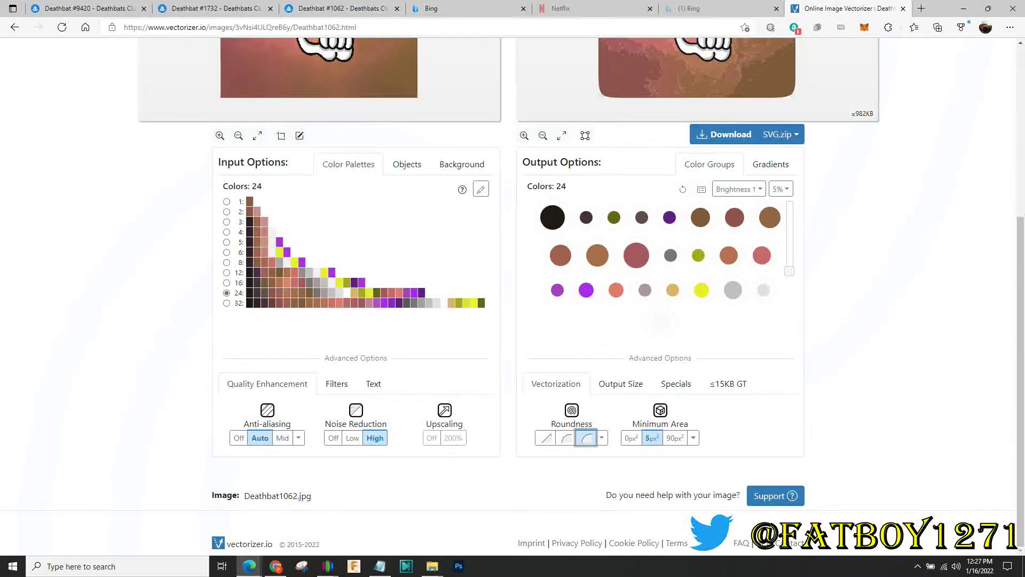
Step: Compare the vectorized preview with the original image and review the layer, palette and advanced settings
{"action": "scroll", "coordinate": [512, 294], "scroll_direction": "up", "scroll_amount": 3}
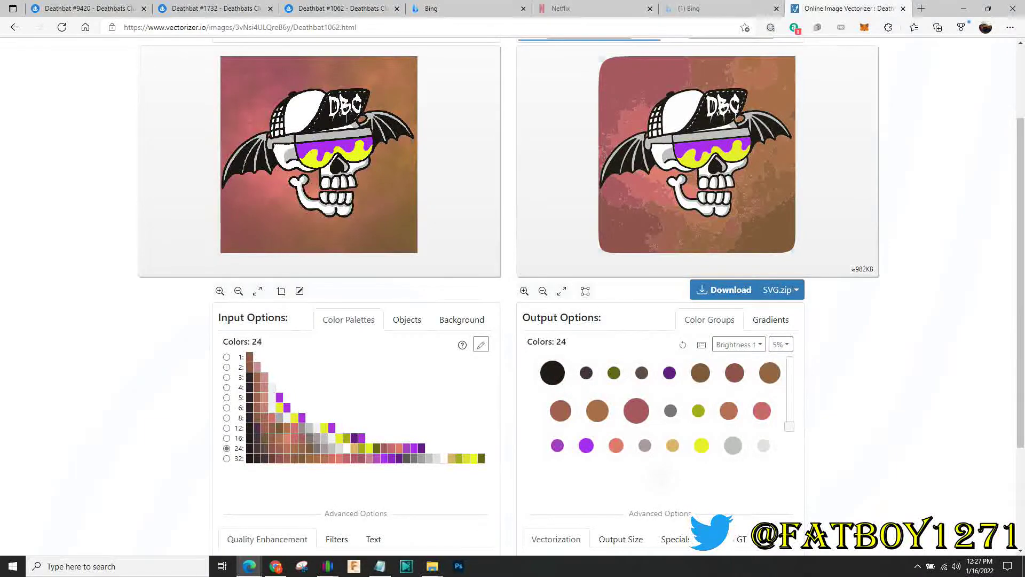
{"action": "scroll", "coordinate": [513, 293], "scroll_direction": "down", "scroll_amount": 3}
{"action": "scroll", "coordinate": [512, 294], "scroll_direction": "up", "scroll_amount": 4}
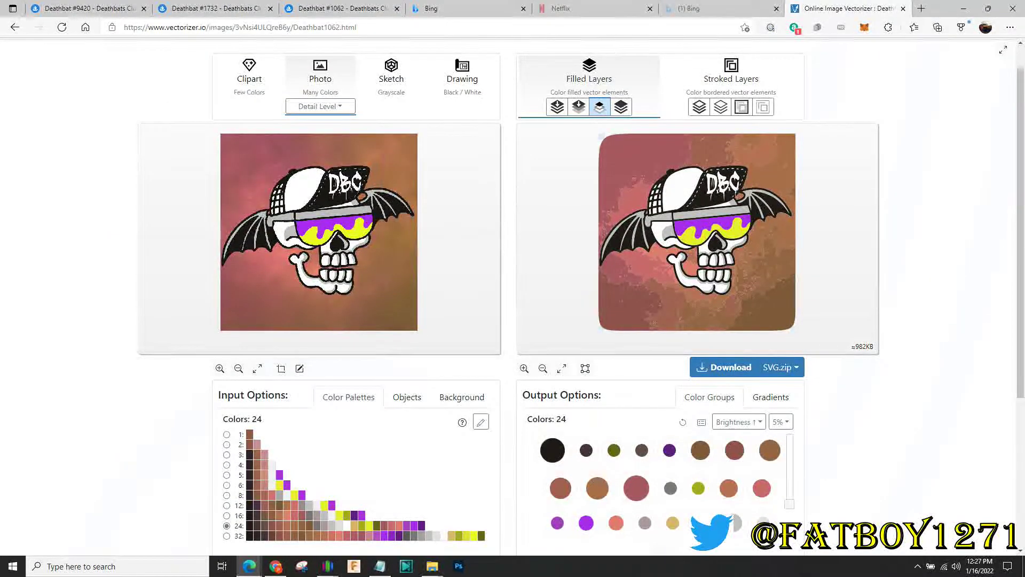
{"action": "scroll", "coordinate": [512, 294], "scroll_direction": "down", "scroll_amount": 4}
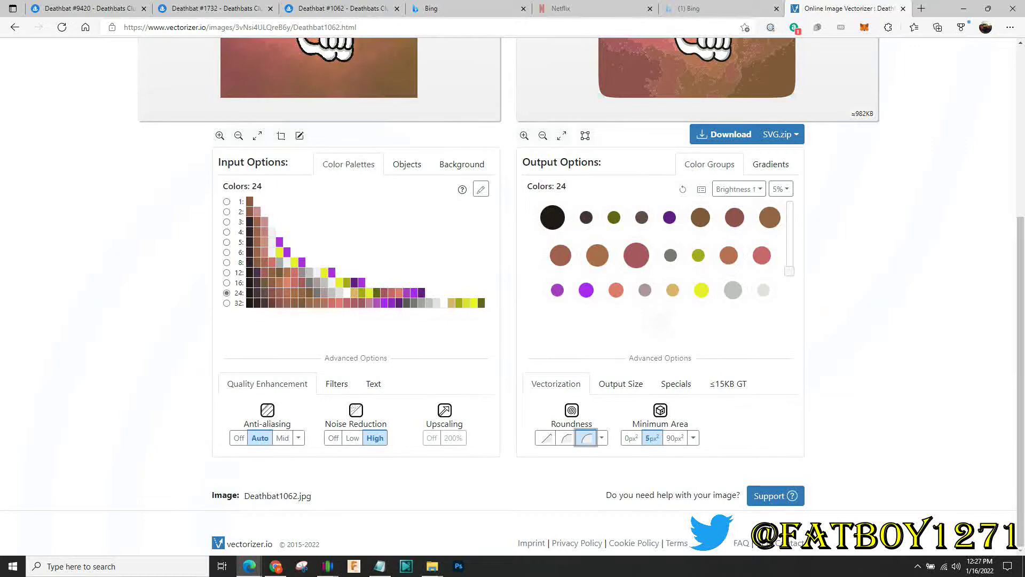
{"action": "scroll", "coordinate": [512, 297], "scroll_direction": "up", "scroll_amount": 5}
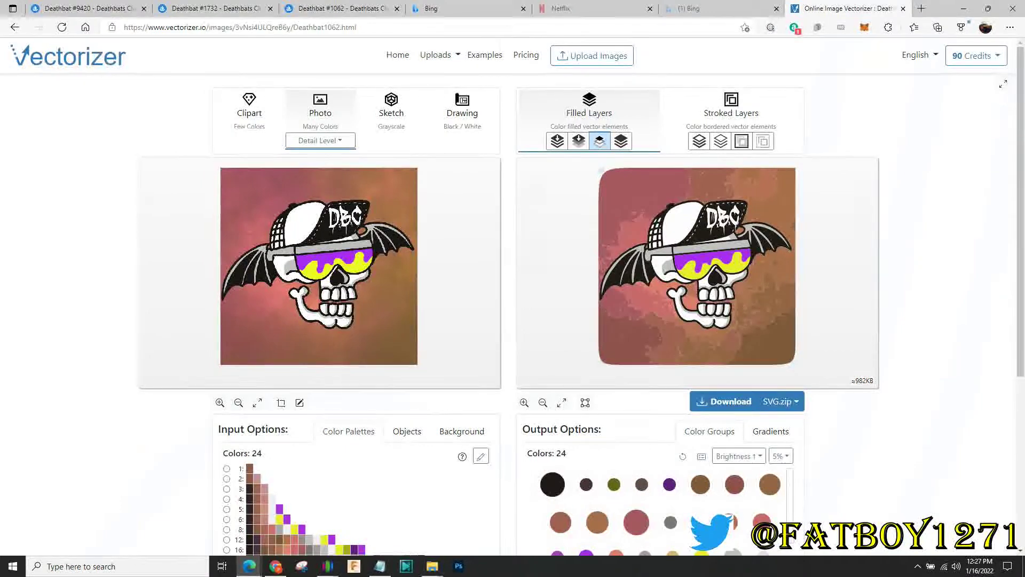
{"action": "scroll", "coordinate": [512, 296], "scroll_direction": "down", "scroll_amount": 1}
{"action": "scroll", "coordinate": [513, 296], "scroll_direction": "down", "scroll_amount": 1}
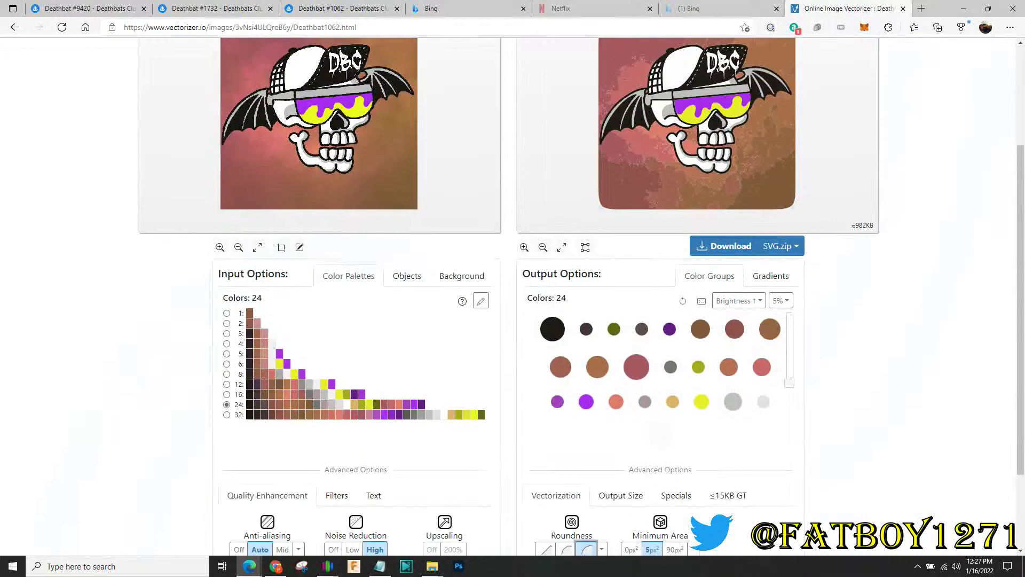
{"action": "scroll", "coordinate": [513, 297], "scroll_direction": "up", "scroll_amount": 1}
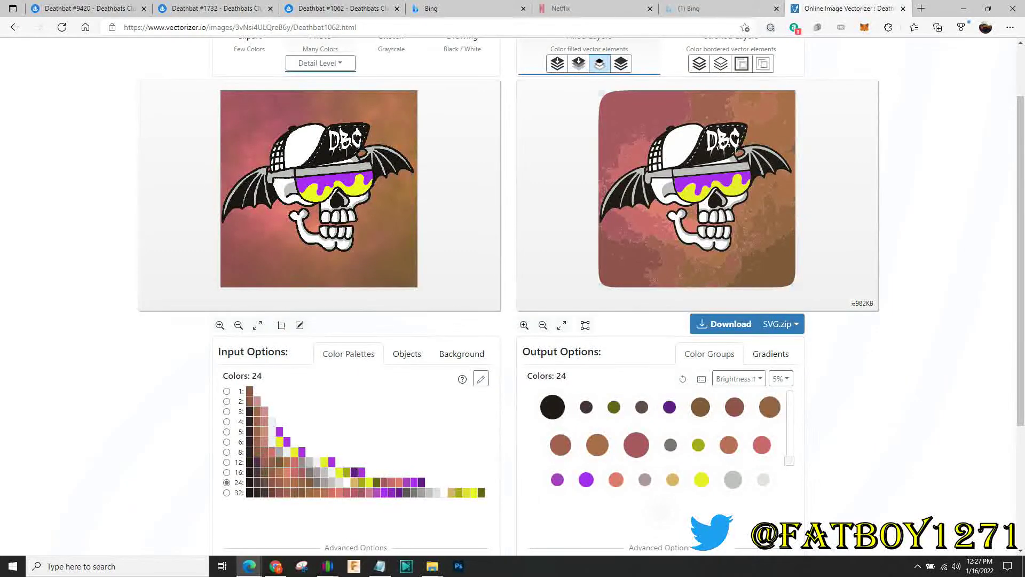
{"action": "scroll", "coordinate": [513, 297], "scroll_direction": "down", "scroll_amount": 1}
Step: Look at the background removal option and reduce the input color palette to 8 colors
{"action": "left_click", "coordinate": [461, 276]}
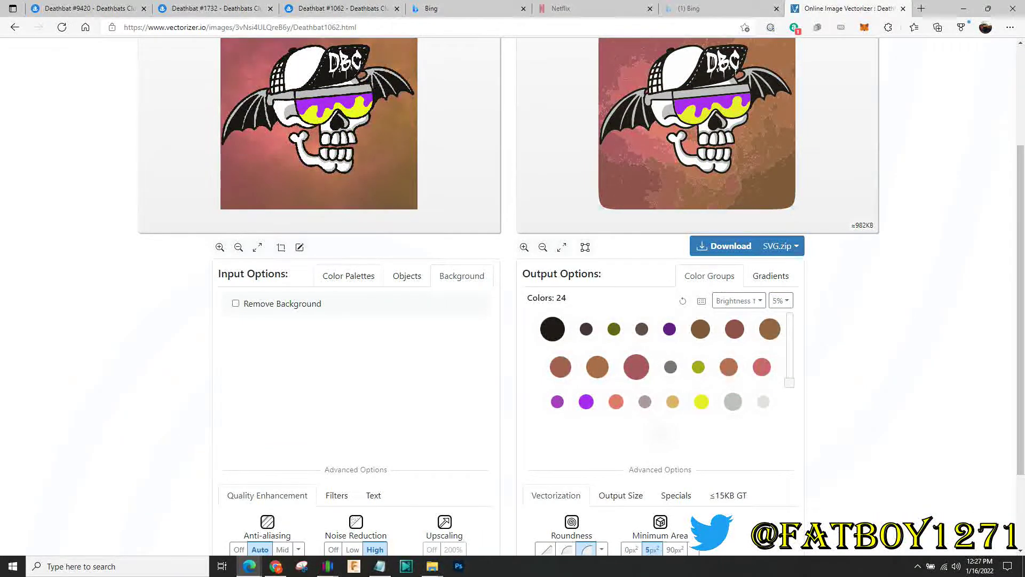
{"action": "left_click", "coordinate": [348, 276]}
{"action": "scroll", "coordinate": [512, 296], "scroll_direction": "up", "scroll_amount": 1}
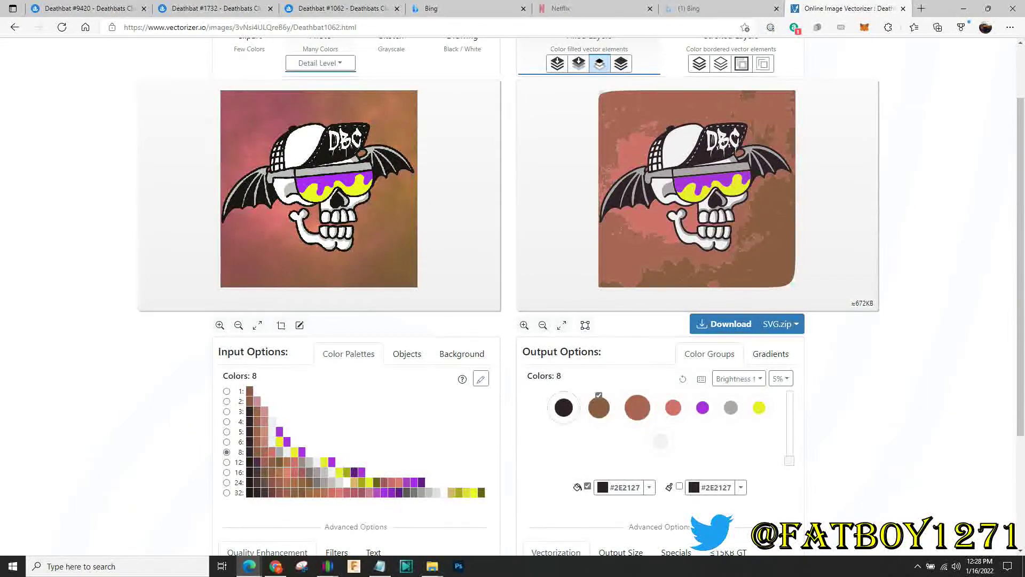
Step: Exclude the two brown color groups and the salmon-pink one from the output, keeping the black group included
{"action": "left_click", "coordinate": [599, 395]}
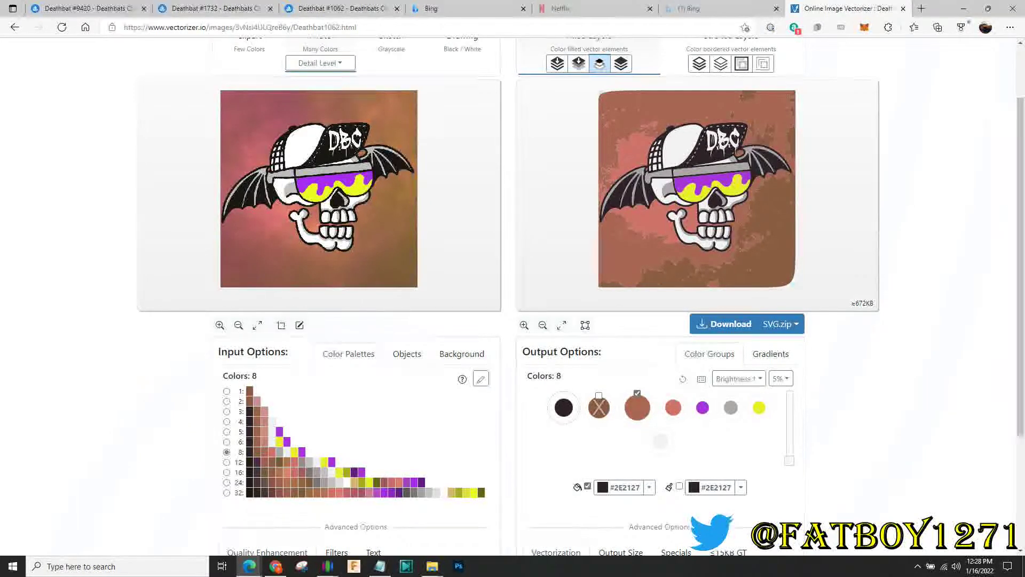
{"action": "left_click", "coordinate": [637, 393]}
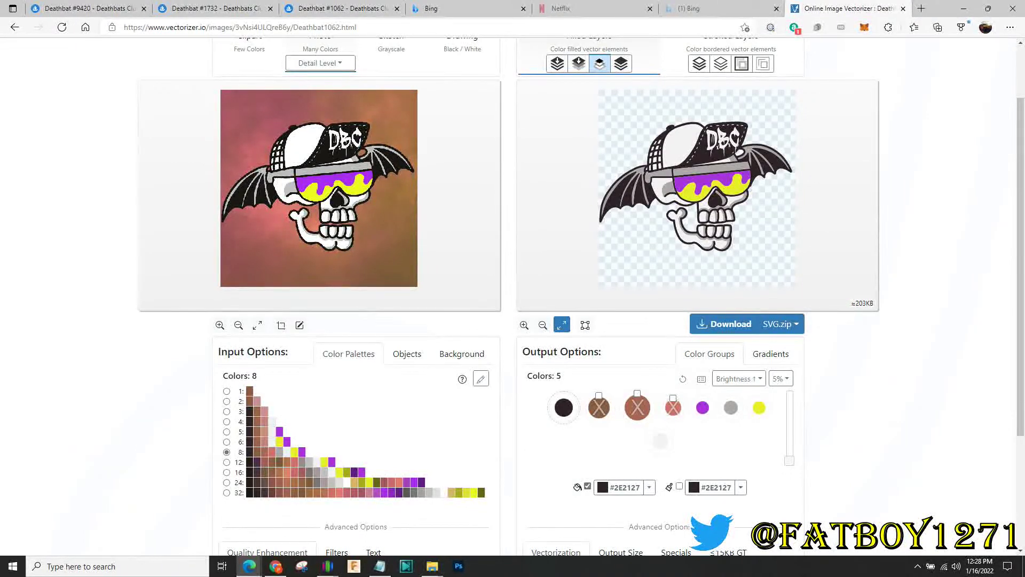
{"action": "mouse_move", "coordinate": [564, 404]}
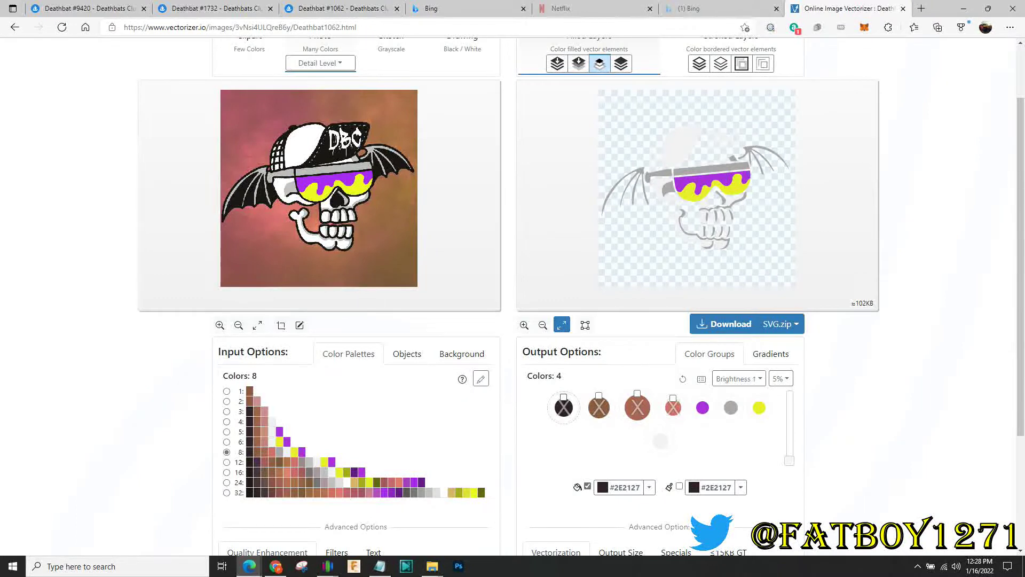
{"action": "left_click", "coordinate": [563, 396]}
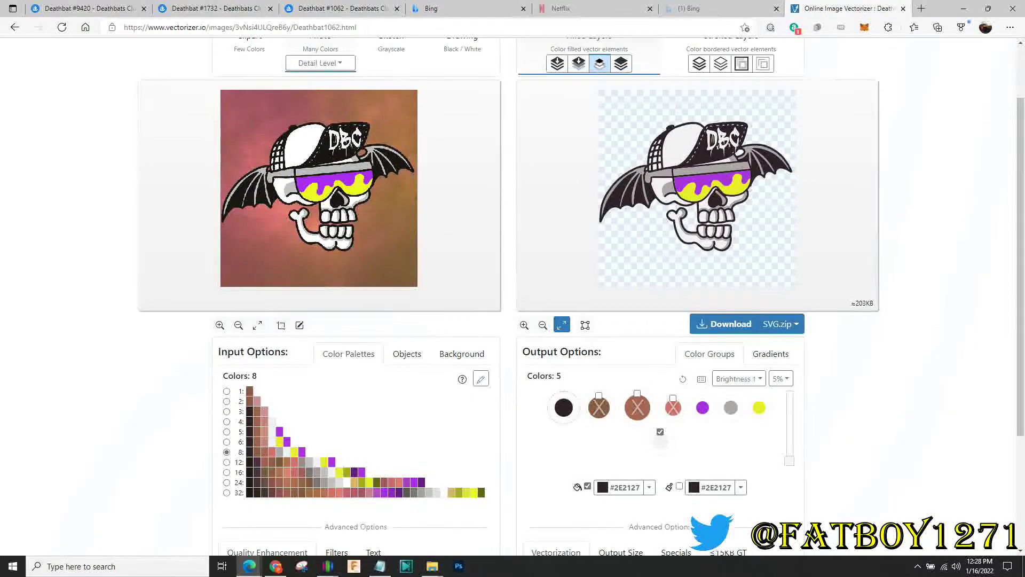
Step: Inspect the vector preview and the fill colors of the purple and gray output color groups
{"action": "scroll", "coordinate": [512, 296], "scroll_direction": "up", "scroll_amount": 1}
{"action": "scroll", "coordinate": [512, 296], "scroll_direction": "down", "scroll_amount": 1}
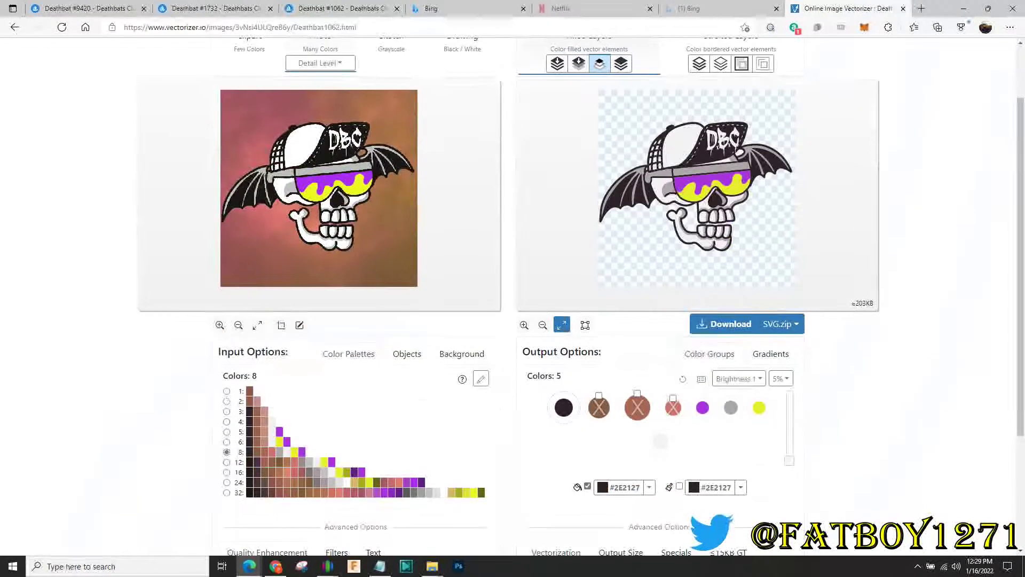
{"action": "scroll", "coordinate": [513, 296], "scroll_direction": "down", "scroll_amount": 1}
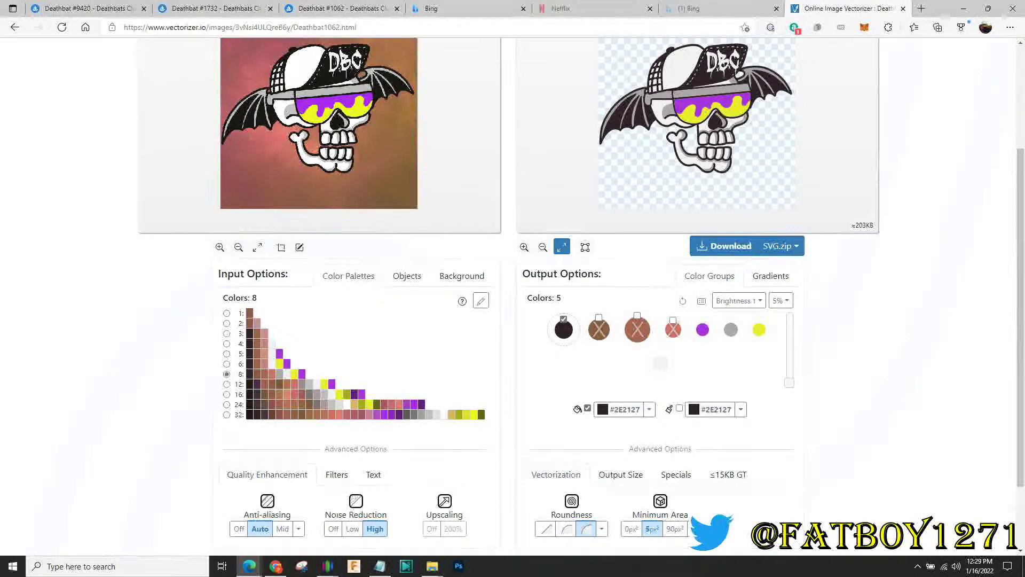
{"action": "scroll", "coordinate": [512, 296], "scroll_direction": "up", "scroll_amount": 1}
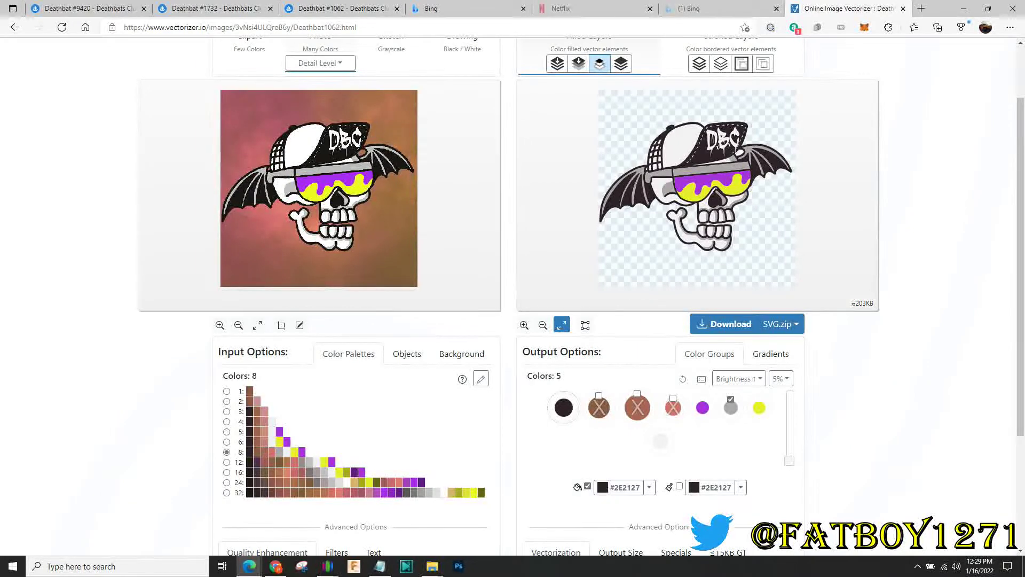
{"action": "left_click", "coordinate": [702, 408]}
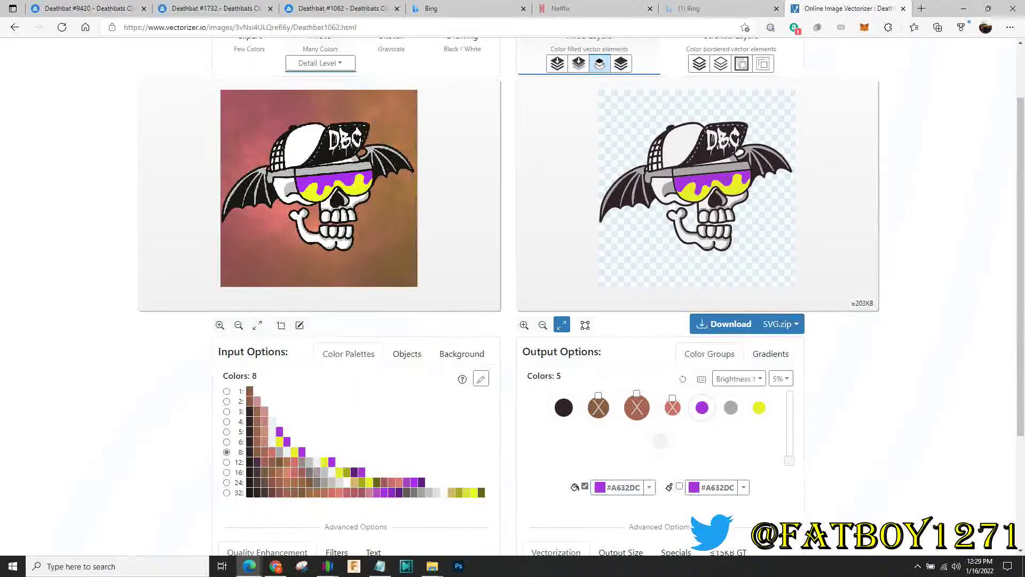
{"action": "left_click", "coordinate": [730, 408]}
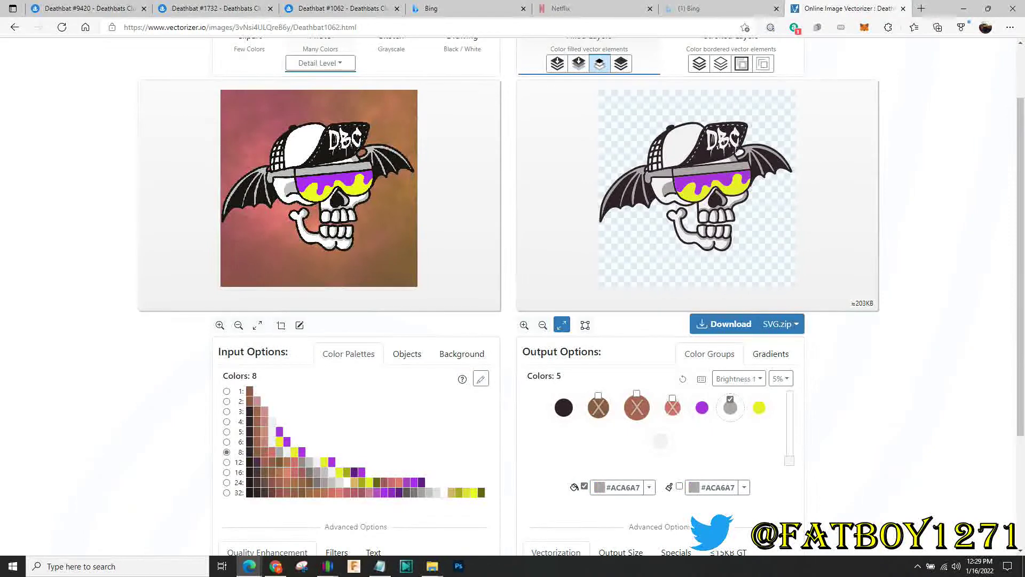
Step: Check the fill colors of the yellow, off-white and purple output color groups
{"action": "left_click", "coordinate": [759, 408]}
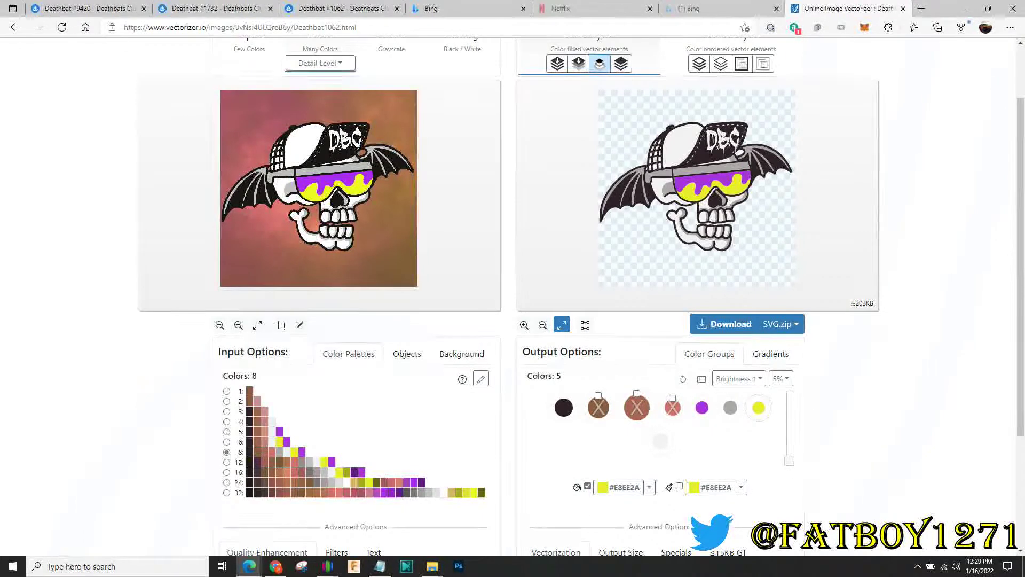
{"action": "left_click", "coordinate": [660, 441]}
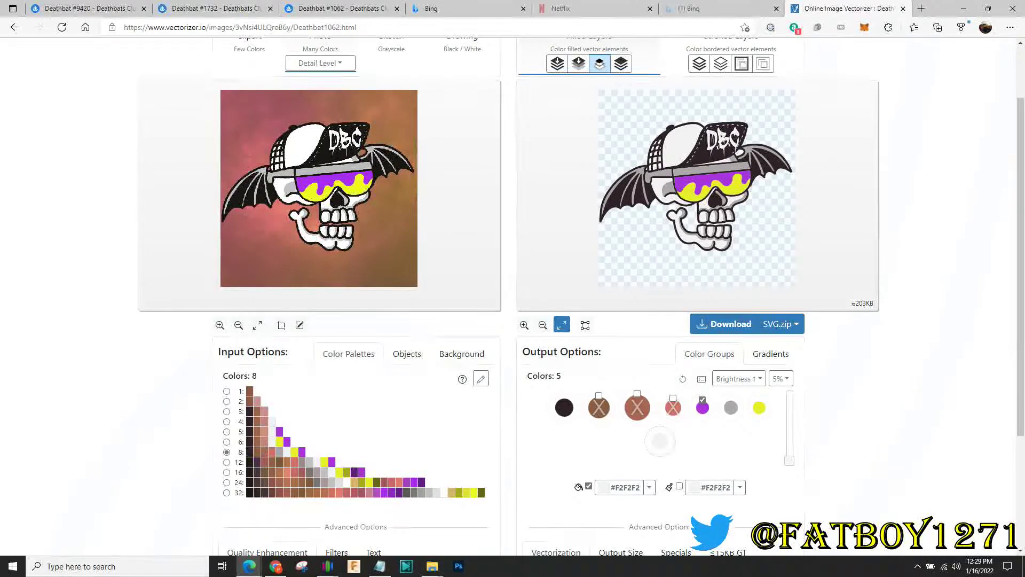
{"action": "left_click", "coordinate": [702, 407]}
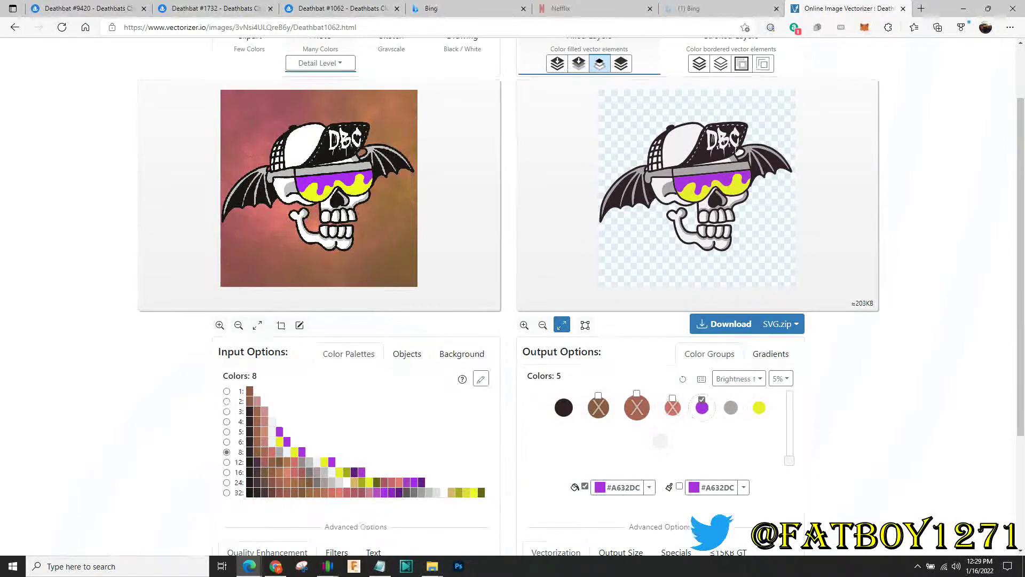
Step: Compare the sunglasses, nose, DBC cap lettering and adjoining wing in the vector preview with the original artwork up close
{"action": "scroll", "coordinate": [508, 323], "scroll_direction": "up", "scroll_amount": 2}
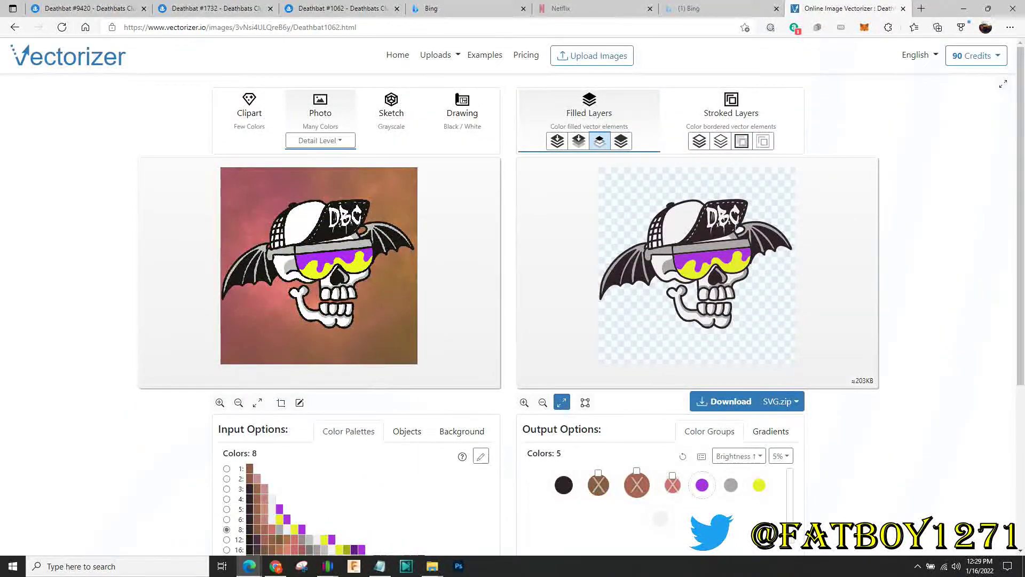
{"action": "scroll", "coordinate": [697, 265], "scroll_direction": "down", "scroll_amount": 1}
{"action": "scroll", "coordinate": [697, 265], "scroll_direction": "up", "scroll_amount": 6}
{"action": "left_click_drag", "start_coordinate": [697, 266], "coordinate": [686, 256]}
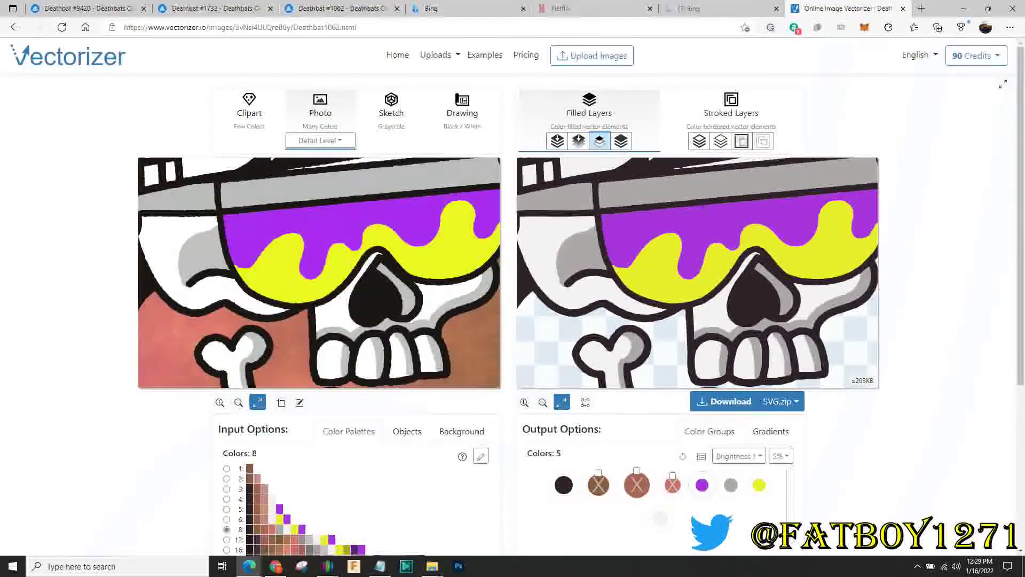
{"action": "left_click_drag", "start_coordinate": [703, 283], "coordinate": [714, 321]}
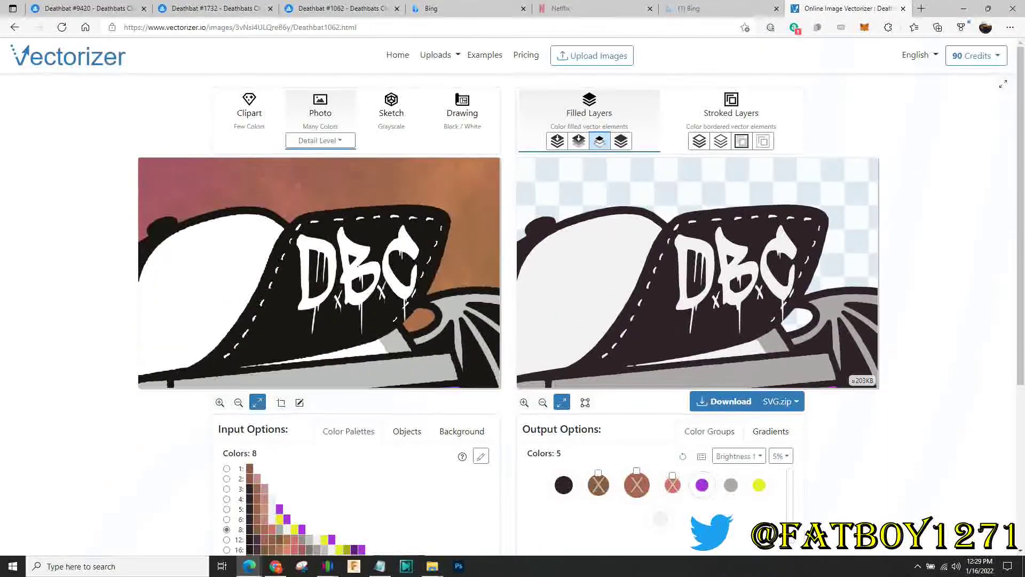
{"action": "left_click_drag", "start_coordinate": [699, 282], "coordinate": [683, 221]}
{"action": "scroll", "coordinate": [693, 260], "scroll_direction": "up", "scroll_amount": 4}
{"action": "scroll", "coordinate": [700, 244], "scroll_direction": "down", "scroll_amount": 5}
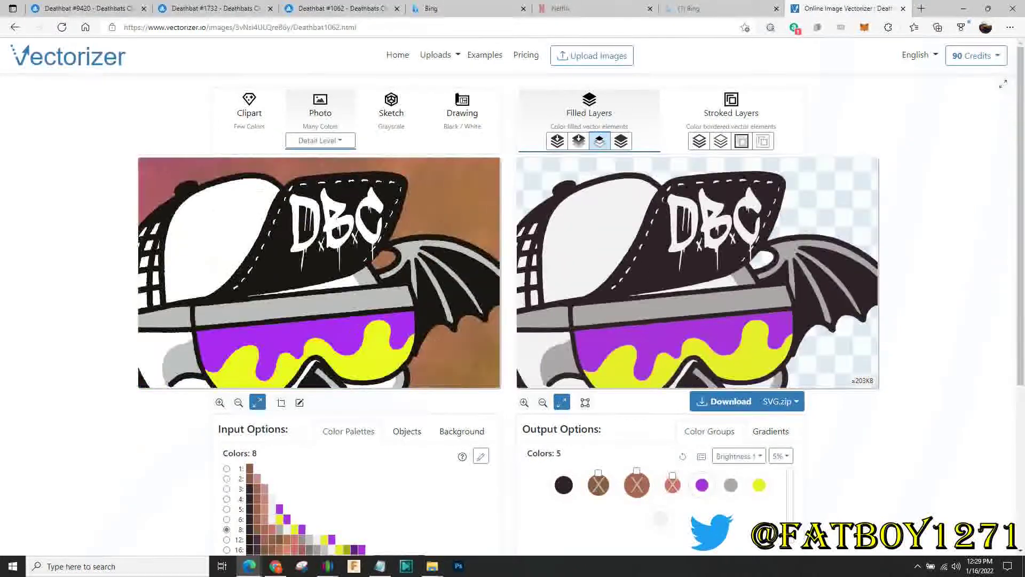
{"action": "scroll", "coordinate": [699, 243], "scroll_direction": "up", "scroll_amount": 4}
{"action": "left_click_drag", "start_coordinate": [699, 244], "coordinate": [582, 262]}
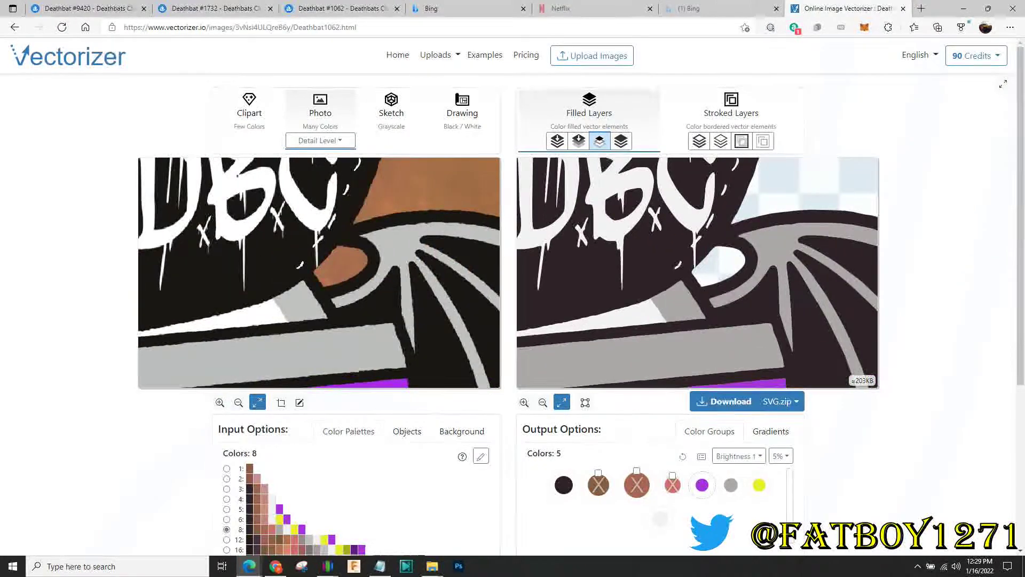
{"action": "scroll", "coordinate": [689, 262], "scroll_direction": "down", "scroll_amount": 3}
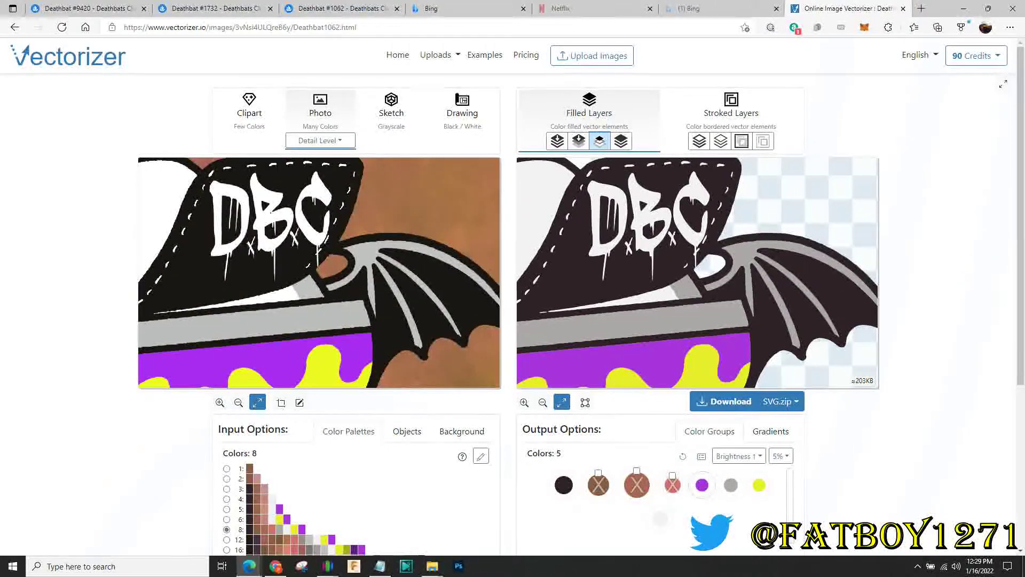
Step: Examine the teeth, the gap between the jaws and the jawbone outline in the vector preview against the original
{"action": "scroll", "coordinate": [697, 272], "scroll_direction": "down", "scroll_amount": 5}
{"action": "scroll", "coordinate": [697, 273], "scroll_direction": "up", "scroll_amount": 2}
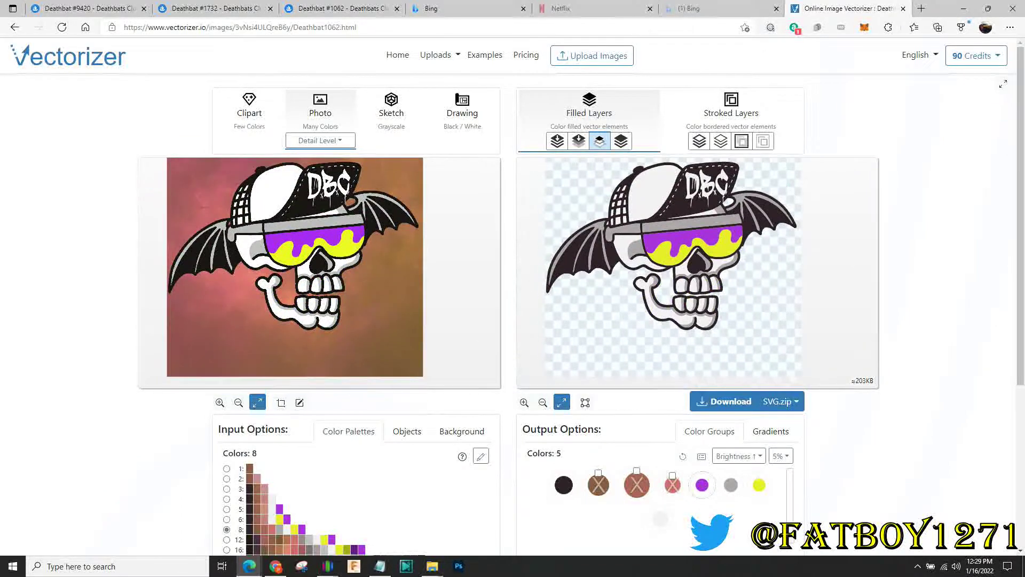
{"action": "scroll", "coordinate": [680, 299], "scroll_direction": "up", "scroll_amount": 5}
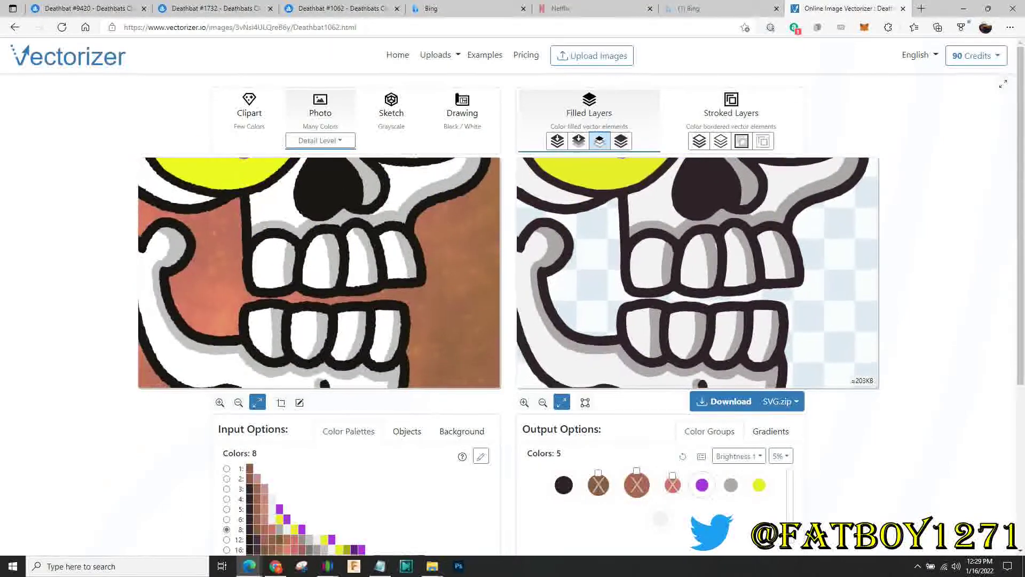
{"action": "scroll", "coordinate": [694, 296], "scroll_direction": "up", "scroll_amount": 3}
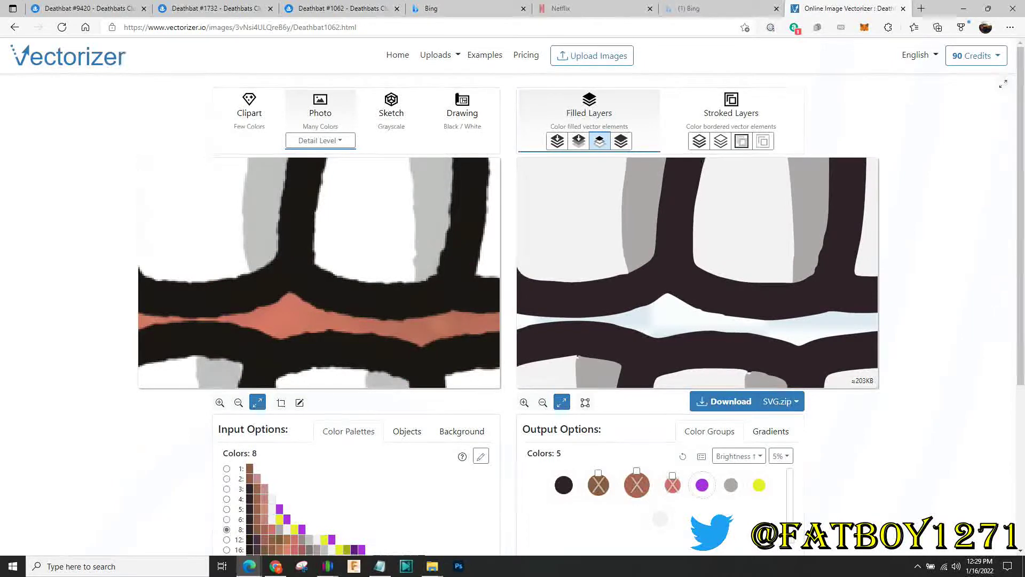
{"action": "scroll", "coordinate": [697, 272], "scroll_direction": "down", "scroll_amount": 1}
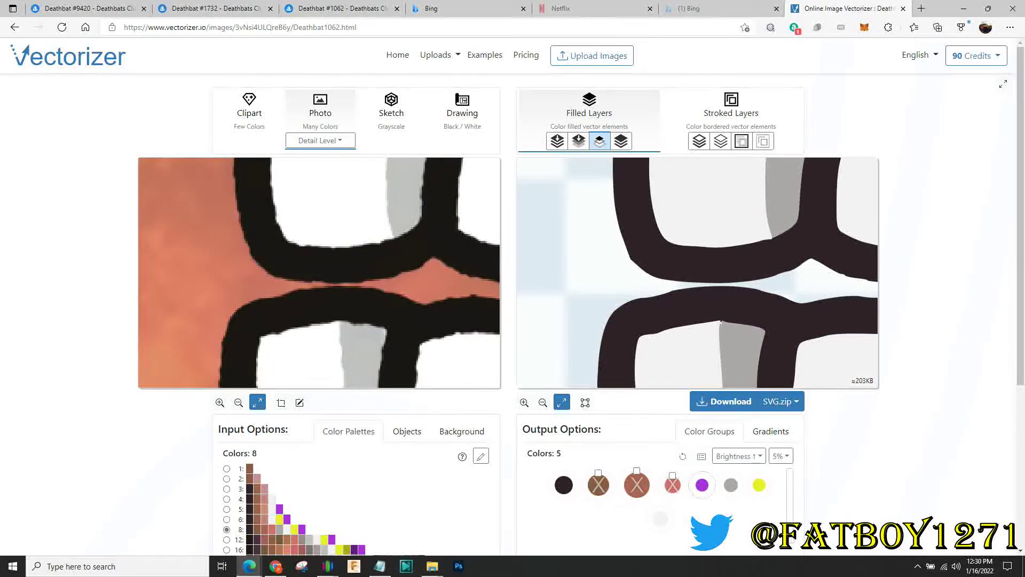
{"action": "scroll", "coordinate": [698, 272], "scroll_direction": "down", "scroll_amount": 8}
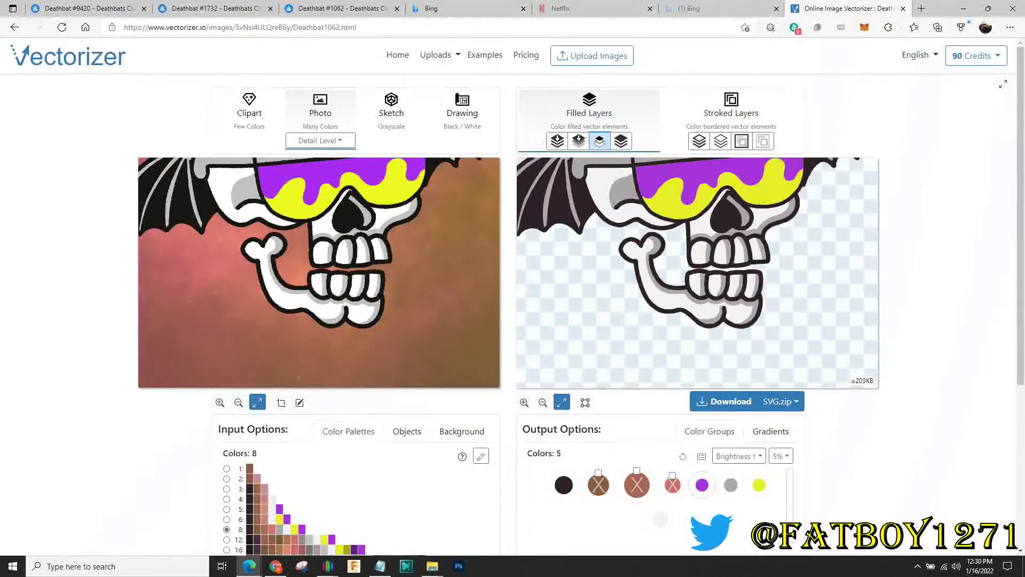
{"action": "scroll", "coordinate": [697, 272], "scroll_direction": "down", "scroll_amount": 4}
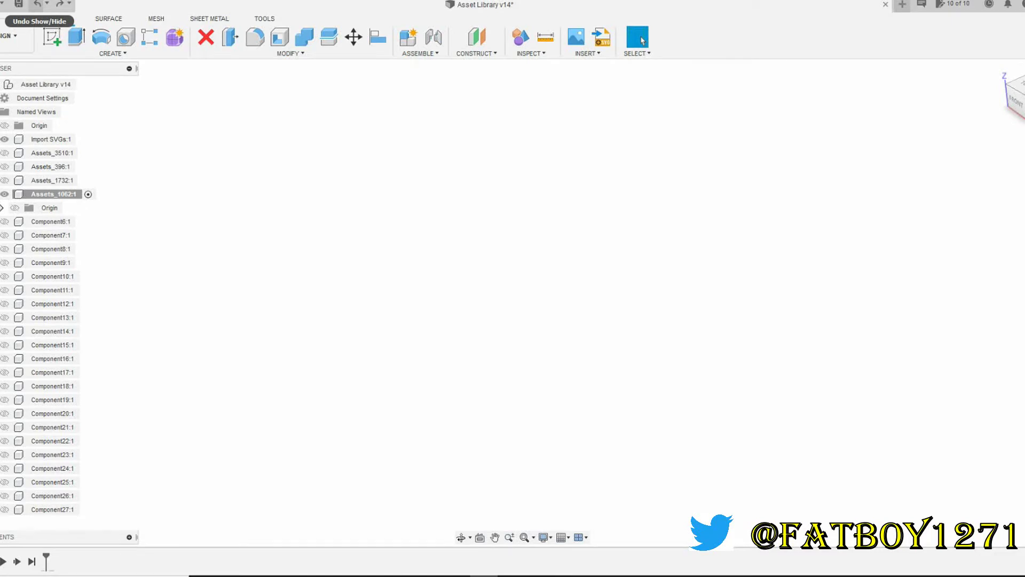
Step: Switch to Fusion 360 and start a sketch on the XY (top) plane in the Assets_1062 component
{"action": "left_click", "coordinate": [53, 38]}
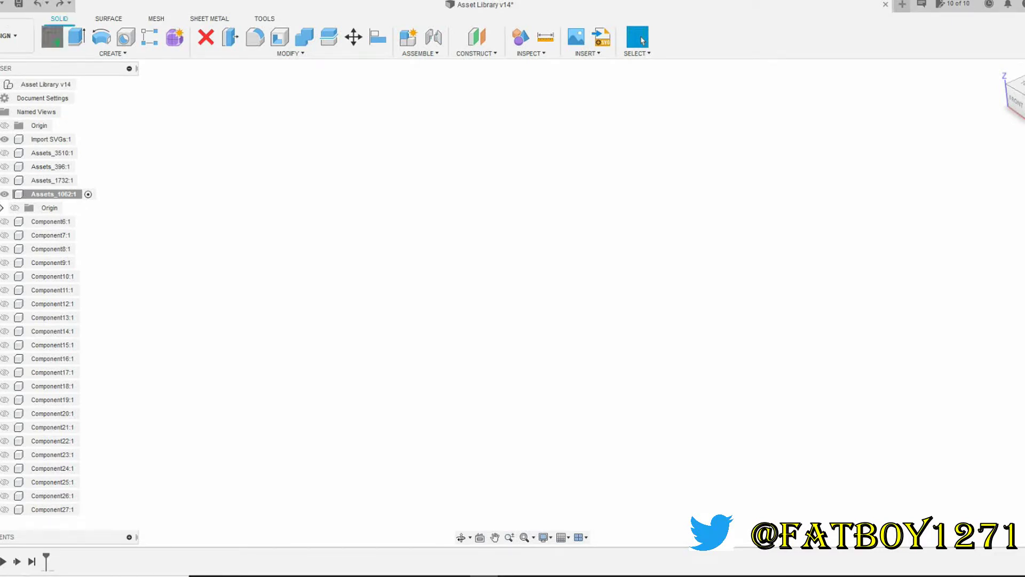
{"action": "left_click", "coordinate": [572, 305]}
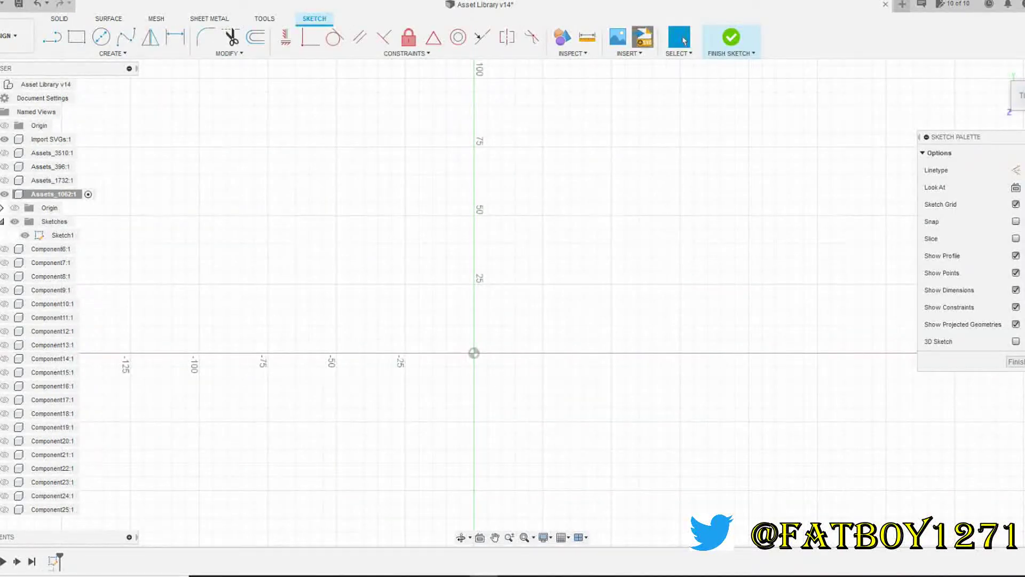
Step: Insert the local file Deathbat1062-layer-1-DarkSlateGray.svg from the Deathbat1062 layers folder into the sketch, keeping the default position and scale
{"action": "left_click", "coordinate": [643, 37]}
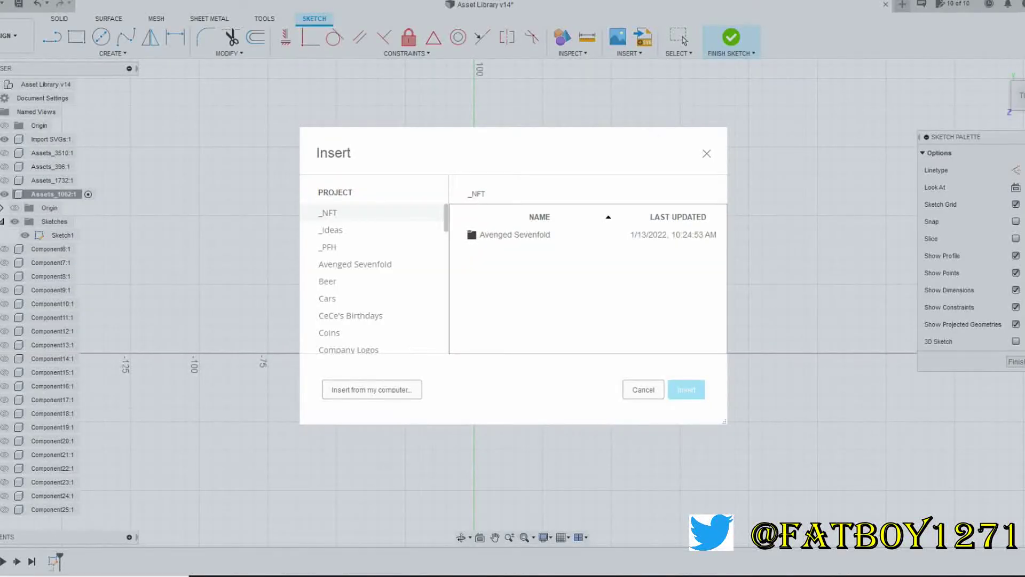
{"action": "double_click", "coordinate": [515, 235]}
{"action": "double_click", "coordinate": [505, 235]}
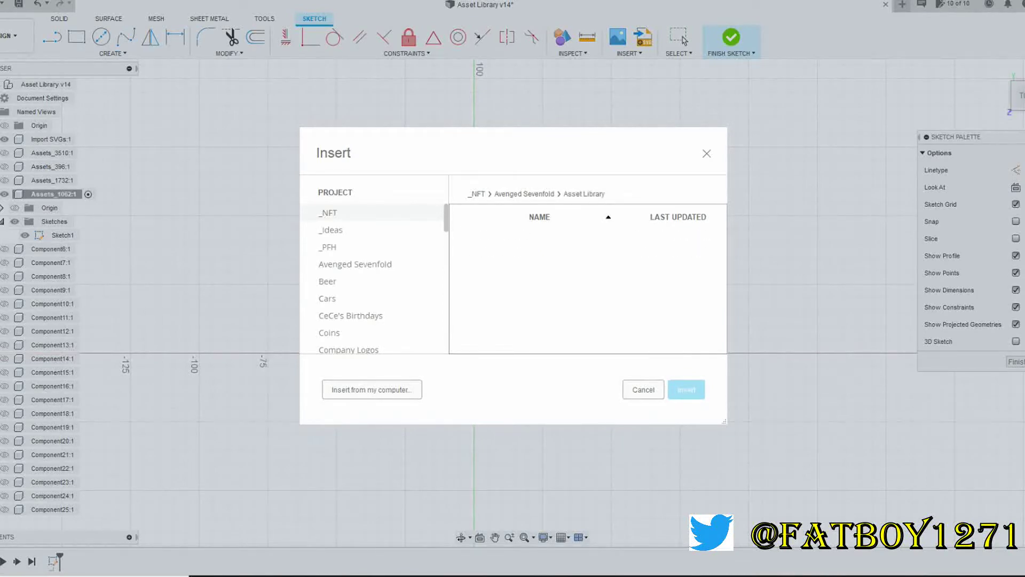
{"action": "left_click", "coordinate": [372, 389]}
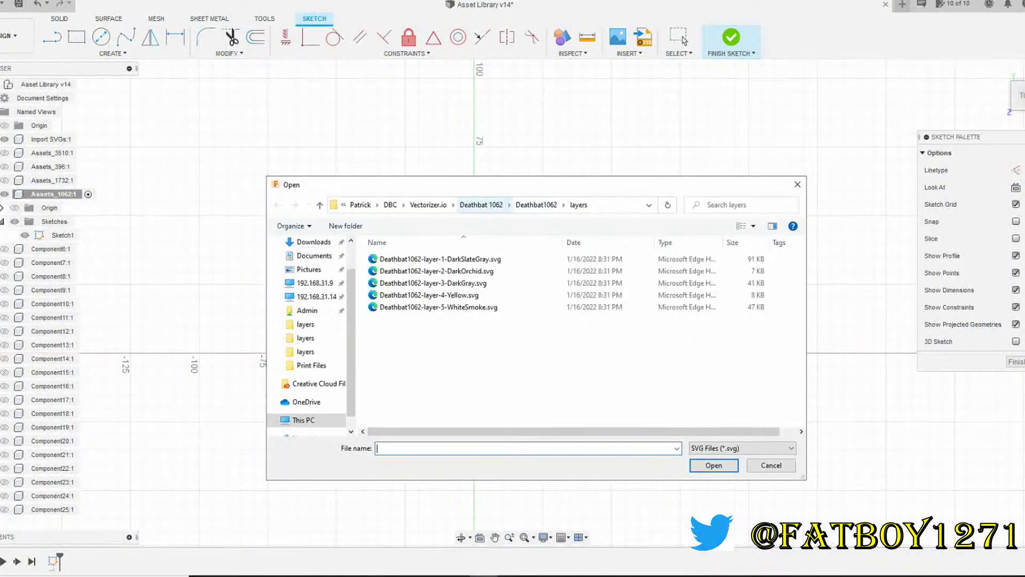
{"action": "left_click", "coordinate": [481, 205]}
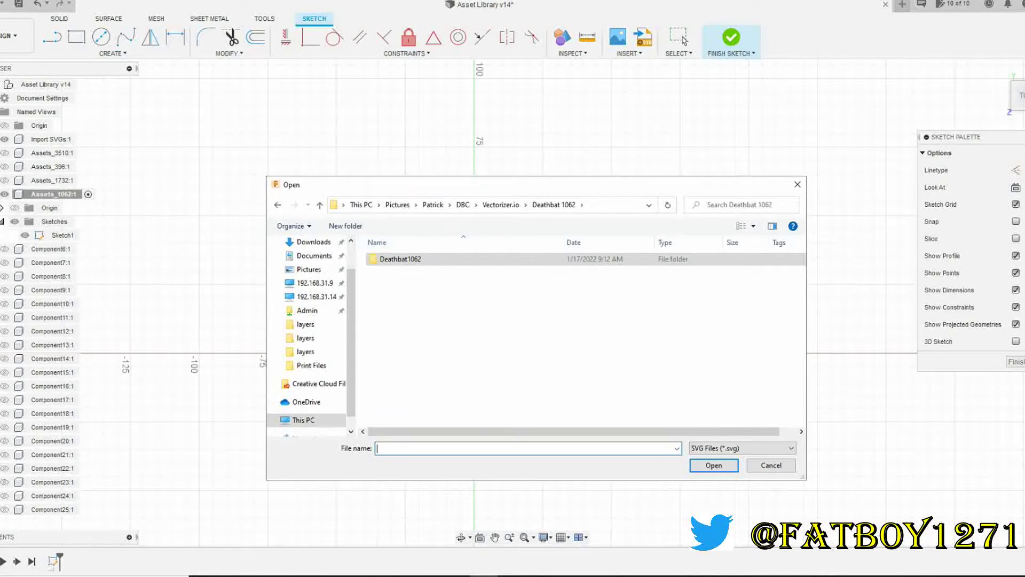
{"action": "double_click", "coordinate": [401, 259]}
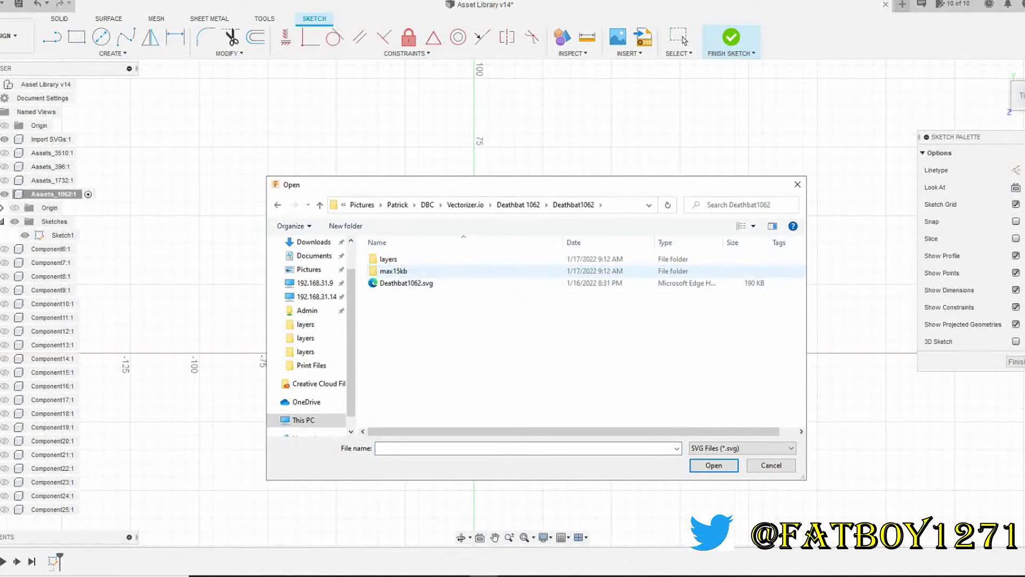
{"action": "double_click", "coordinate": [401, 259]}
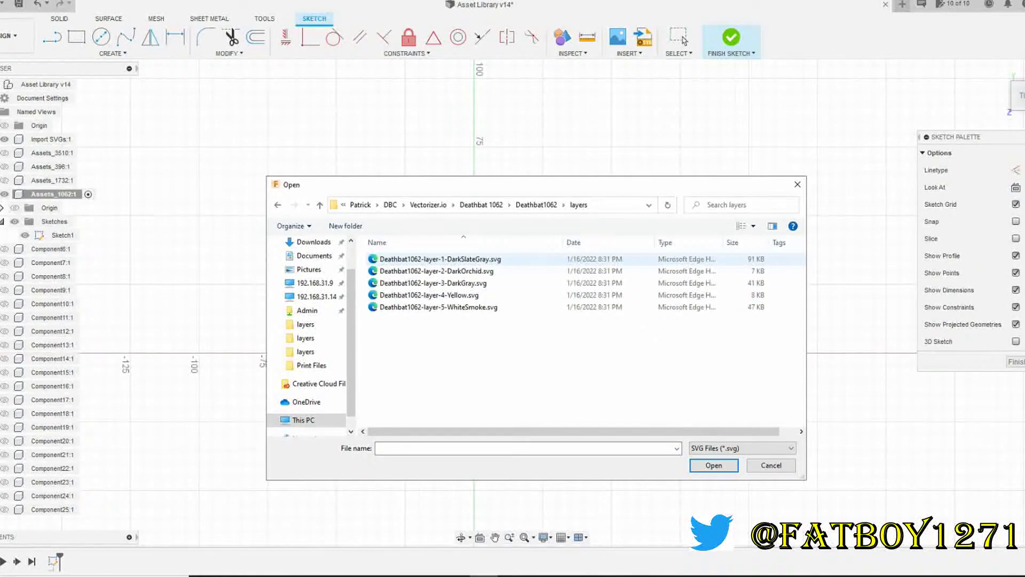
{"action": "double_click", "coordinate": [400, 259]}
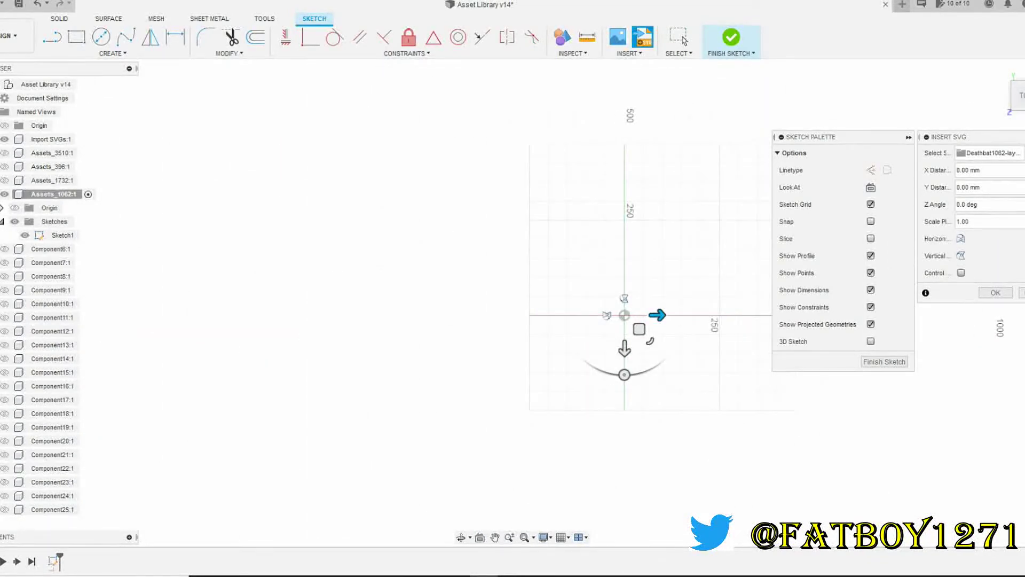
{"action": "left_click", "coordinate": [995, 292]}
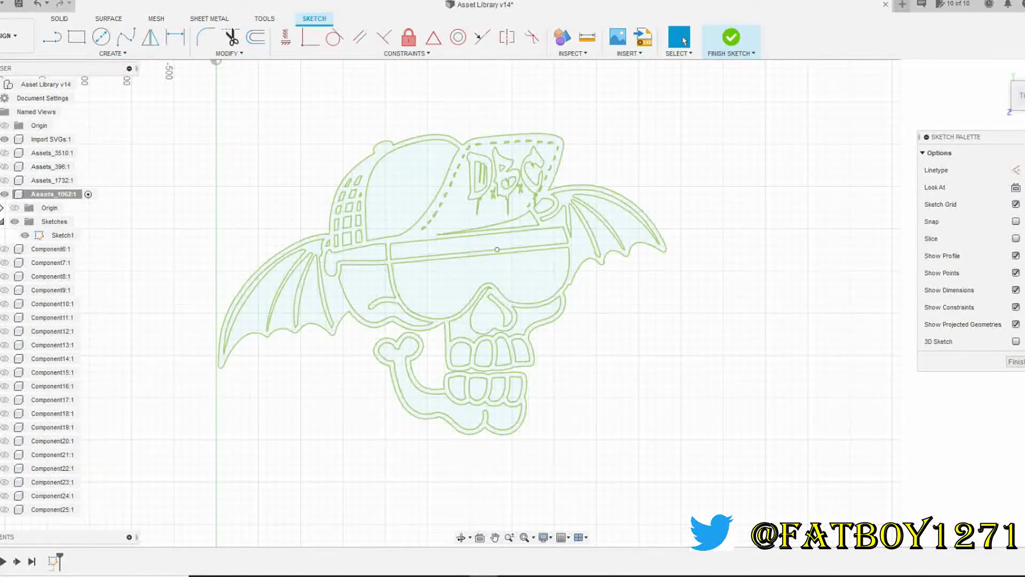
Step: Check the imported outline's closed profiles by selecting the cap's front panel, sunglasses lens, a lower tooth and the letter B, then clear the selection
{"action": "left_click", "coordinate": [408, 189]}
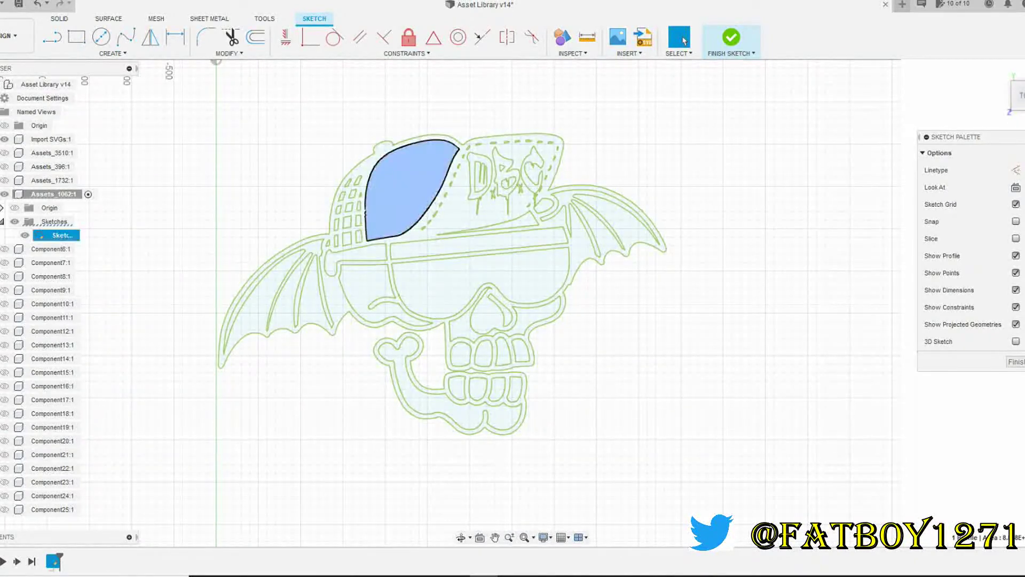
{"action": "left_click", "coordinate": [464, 283], "text": "ctrl"}
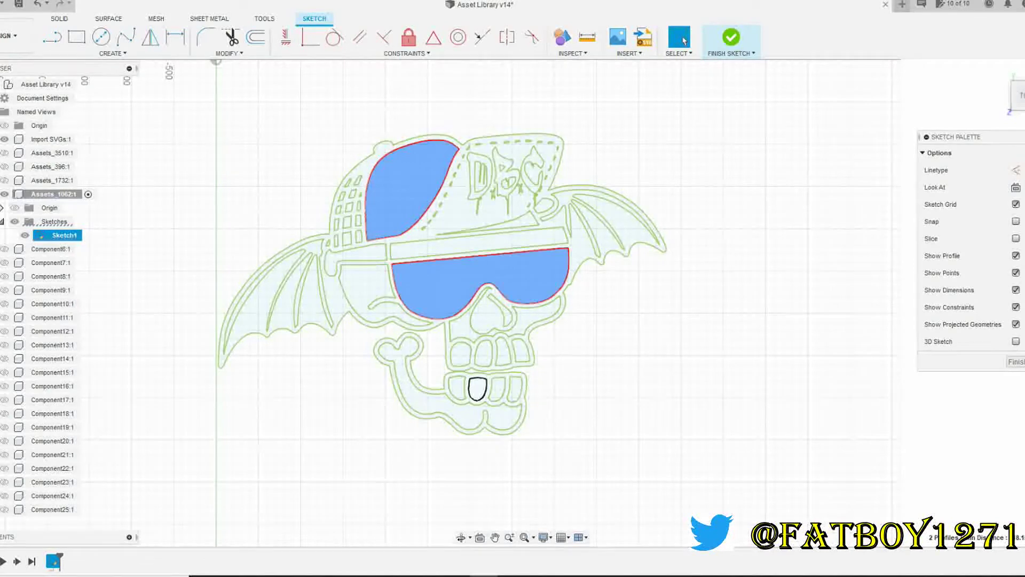
{"action": "left_click", "coordinate": [477, 389], "text": "ctrl"}
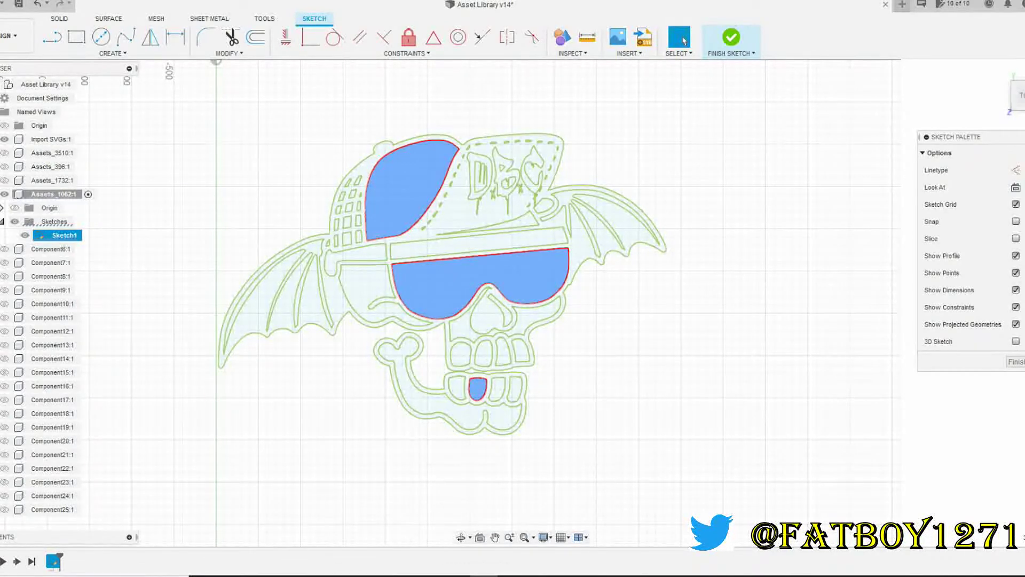
{"action": "scroll", "coordinate": [506, 159], "scroll_direction": "up", "scroll_amount": 3}
{"action": "left_click", "coordinate": [506, 158], "text": "ctrl"}
{"action": "scroll", "coordinate": [766, 202], "scroll_direction": "down", "scroll_amount": 5}
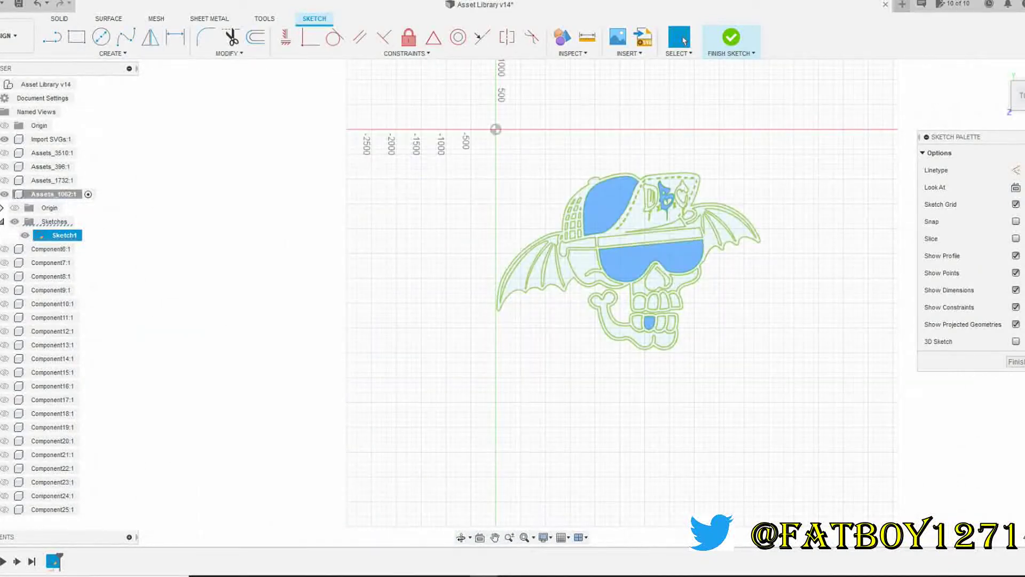
{"action": "key", "text": "Escape"}
Step: Select the D, B and C letter profiles on the cap's brim to check their boundaries
{"action": "scroll", "coordinate": [634, 201], "scroll_direction": "up", "scroll_amount": 5}
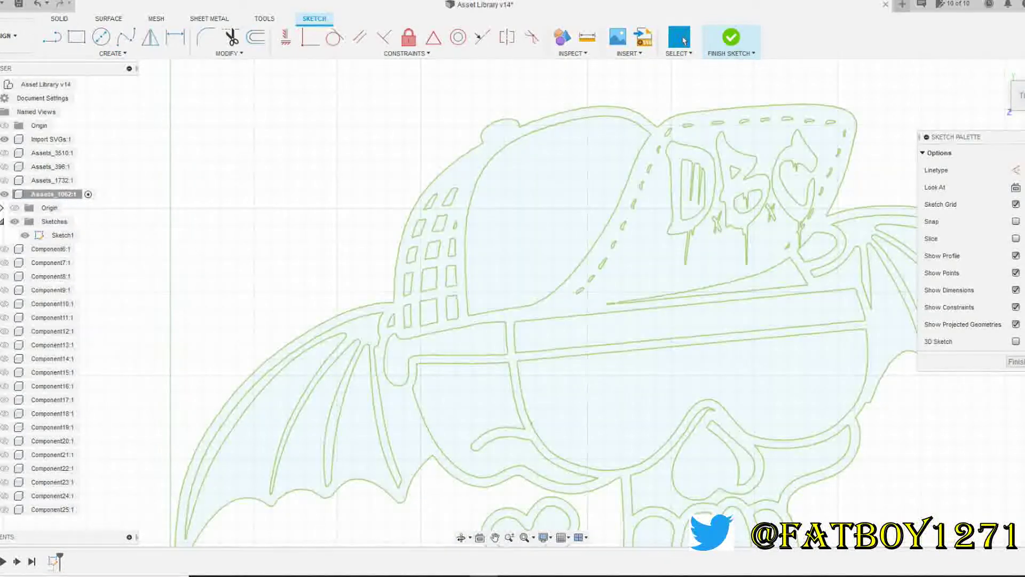
{"action": "middle_click_drag", "start_coordinate": [633, 201], "coordinate": [394, 222]}
{"action": "left_click", "coordinate": [466, 201]}
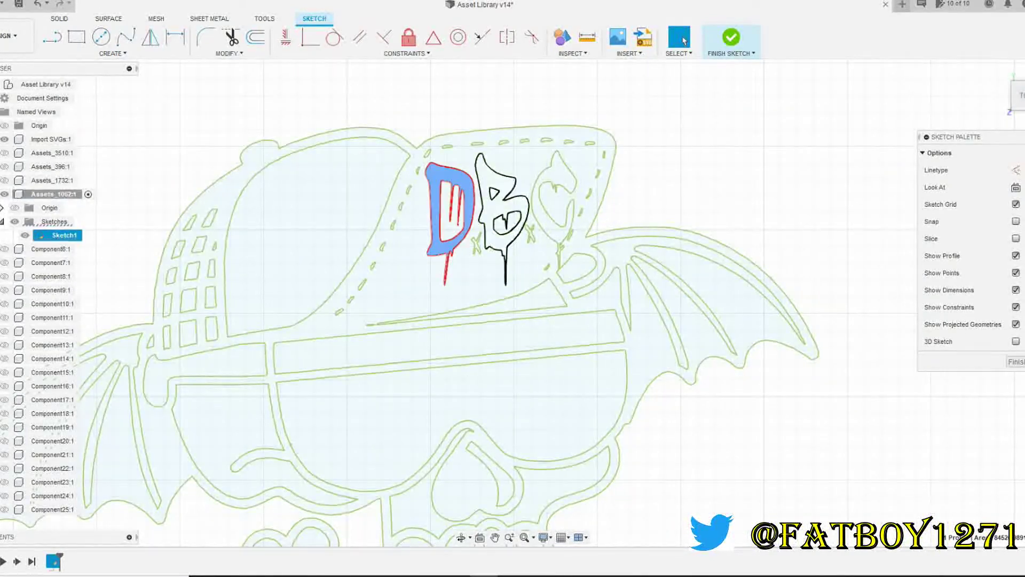
{"action": "left_click", "coordinate": [489, 214], "text": "ctrl"}
{"action": "left_click", "coordinate": [556, 190], "text": "ctrl"}
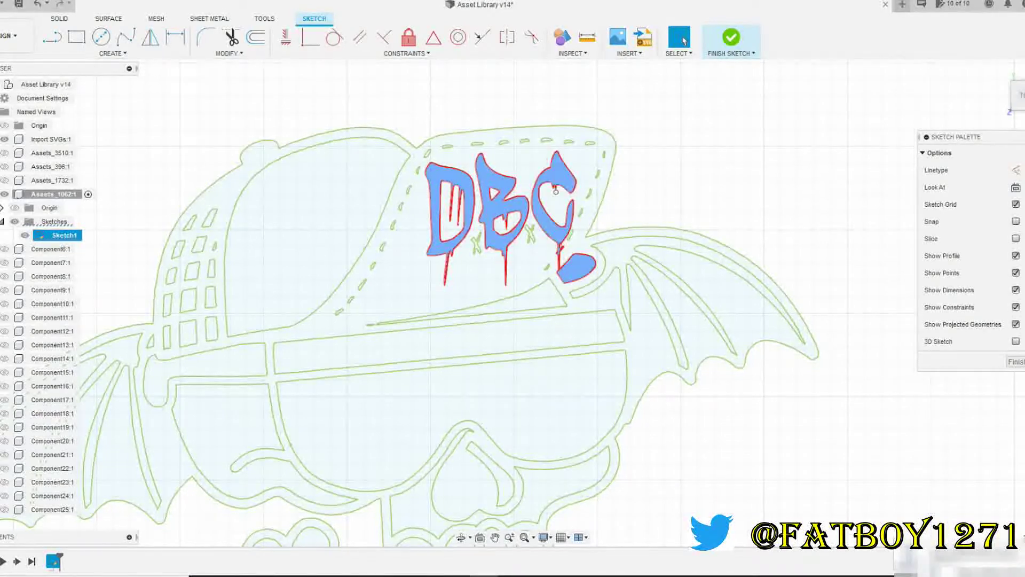
Step: Examine the two x marks and the junction where the drip below the C meets the neighboring shape beside the wing
{"action": "scroll", "coordinate": [481, 262], "scroll_direction": "up", "scroll_amount": 4}
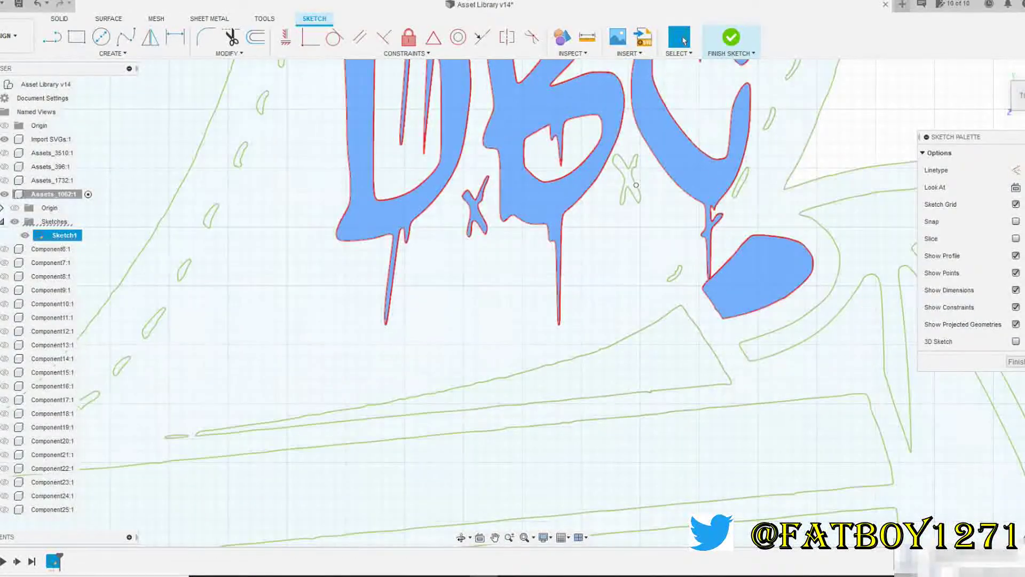
{"action": "scroll", "coordinate": [636, 185], "scroll_direction": "down", "scroll_amount": 5}
{"action": "scroll", "coordinate": [659, 256], "scroll_direction": "down", "scroll_amount": 2}
{"action": "scroll", "coordinate": [659, 256], "scroll_direction": "up", "scroll_amount": 6}
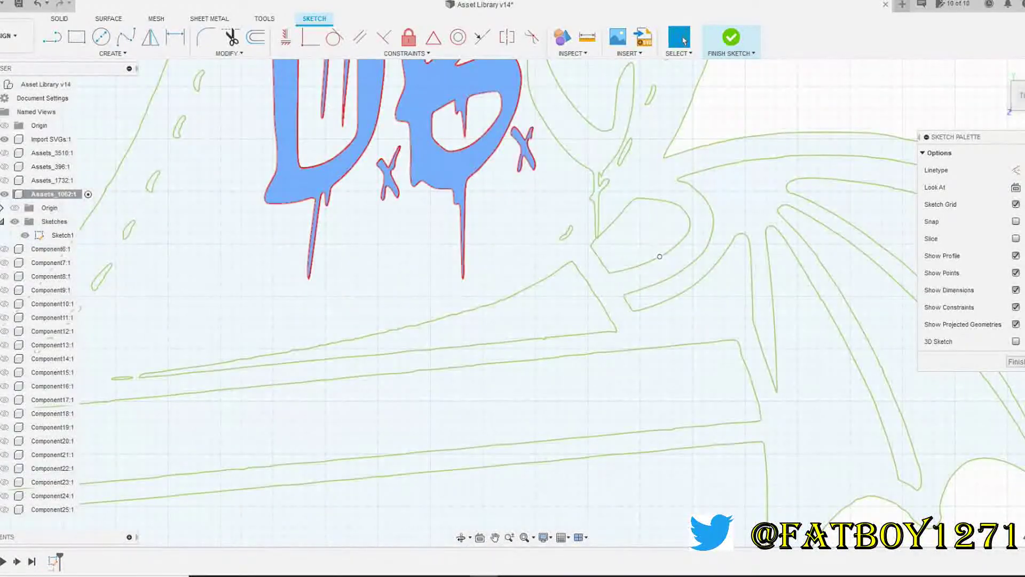
{"action": "scroll", "coordinate": [659, 256], "scroll_direction": "up", "scroll_amount": 6}
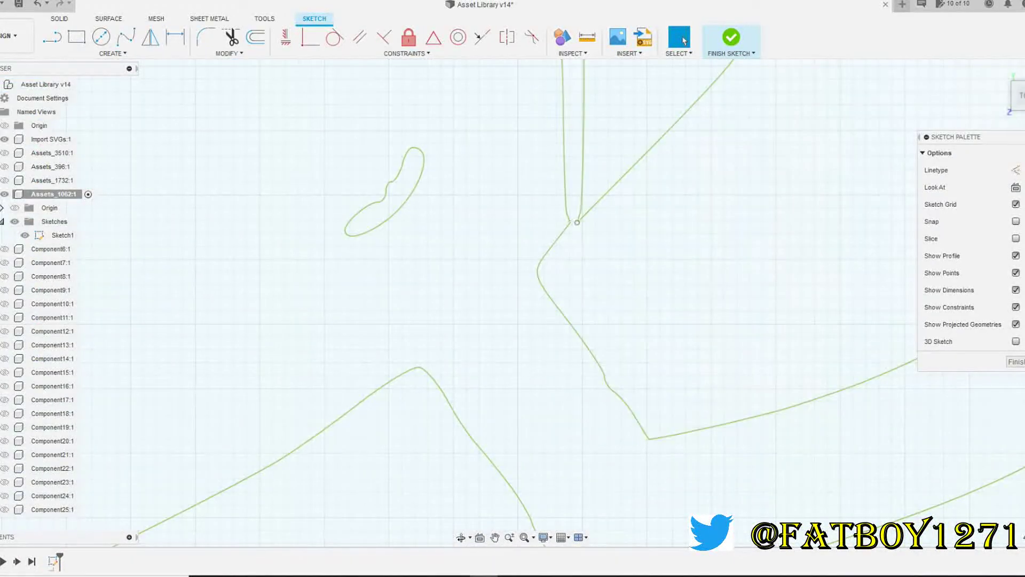
Step: Extrude the selected D, B and C letter profiles and attached drip shape 250 mm as a new body
{"action": "scroll", "coordinate": [572, 221], "scroll_direction": "down", "scroll_amount": 8}
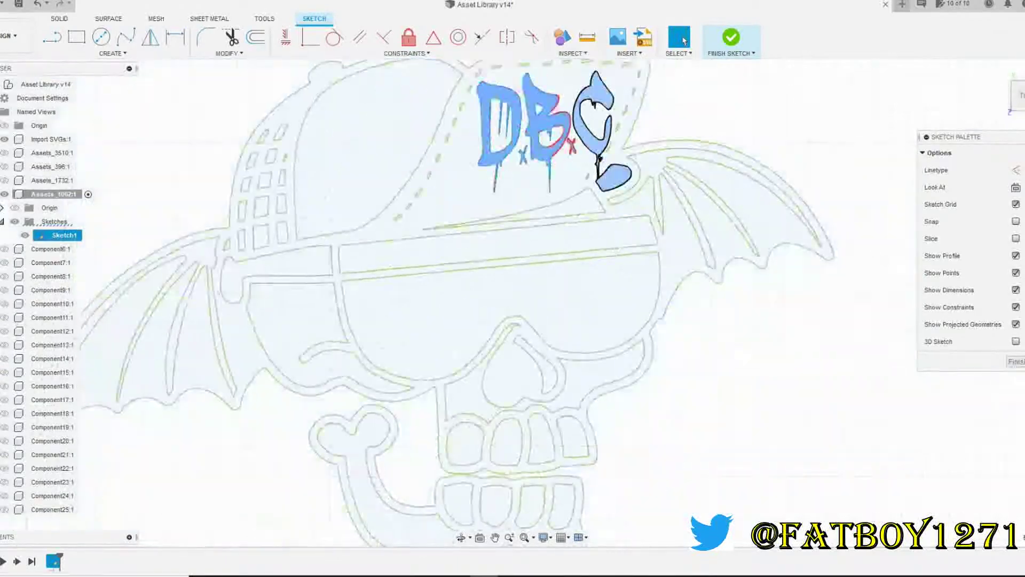
{"action": "key", "text": "e"}
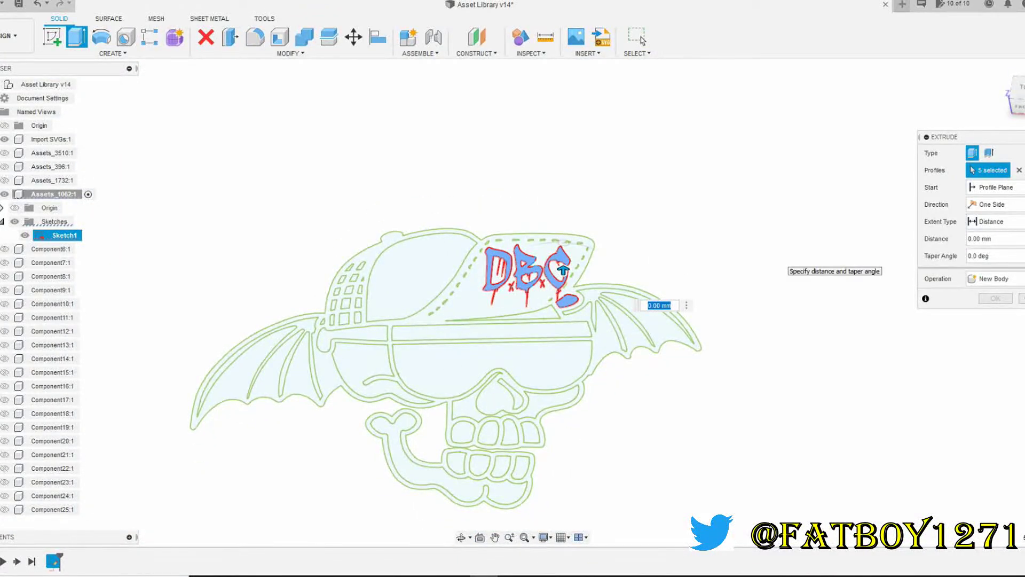
{"action": "type", "text": "250"}
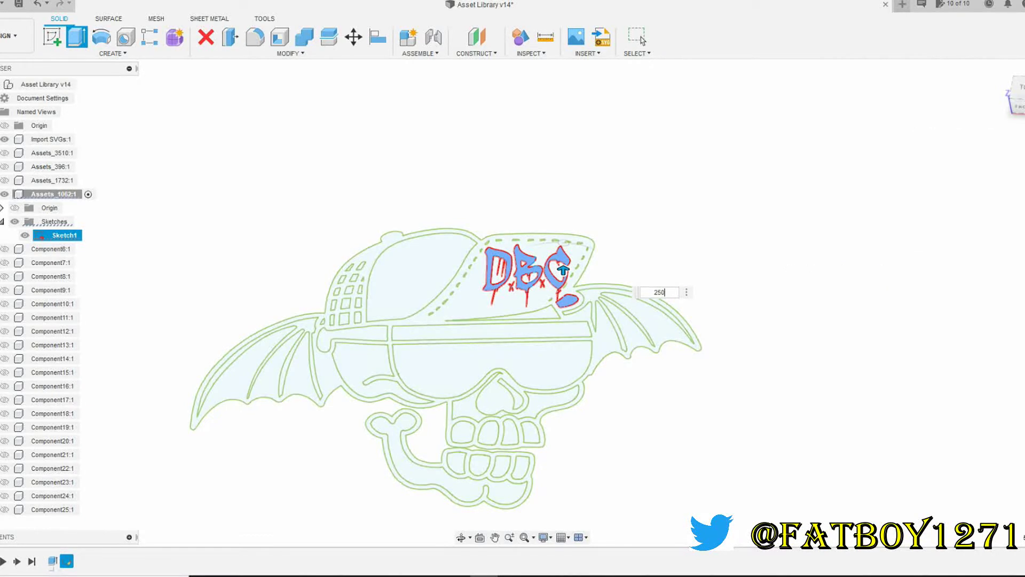
{"action": "key", "text": "Return"}
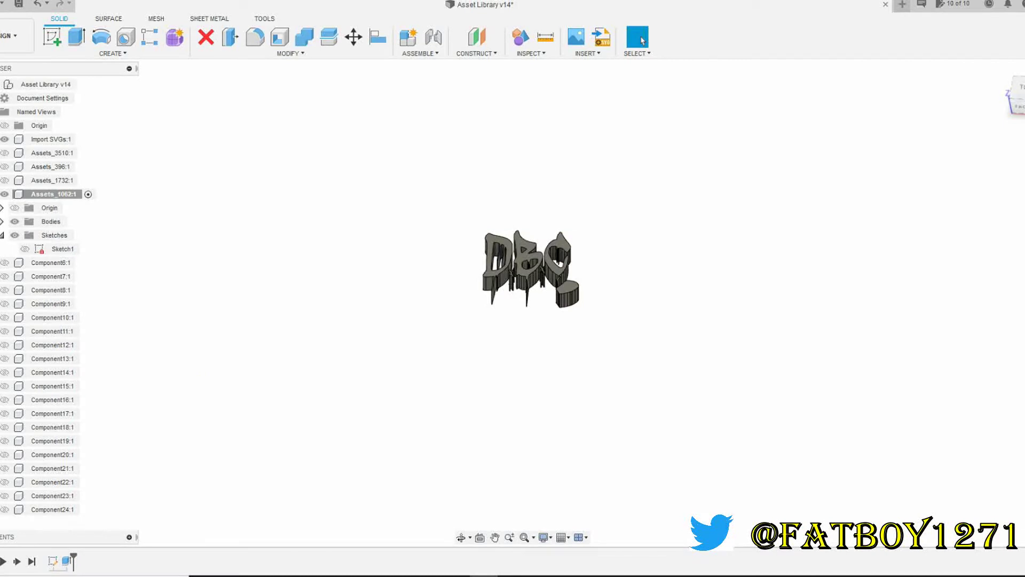
Step: Inspect the extruded letter bodies from the front and the top
{"action": "mouse_move", "coordinate": [507, 320]}
{"action": "middle_mouse_down", "text": "shift"}
{"action": "mouse_move", "coordinate": [520, 368]}
{"action": "mouse_move", "coordinate": [508, 326]}
{"action": "middle_mouse_up", "text": "shift"}
{"action": "left_click_drag", "start_coordinate": [1021, 97], "coordinate": [1021, 112]}
{"action": "left_click", "coordinate": [1020, 105]}
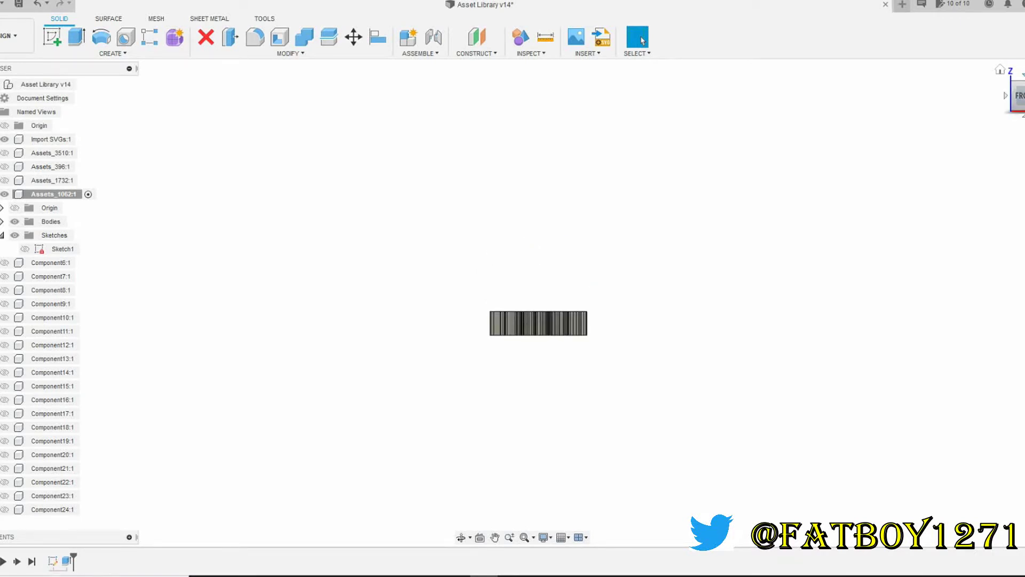
{"action": "left_click", "coordinate": [1022, 75]}
{"action": "middle_click_drag", "start_coordinate": [539, 245], "coordinate": [476, 274]}
{"action": "scroll", "coordinate": [506, 272], "scroll_direction": "up", "scroll_amount": 5}
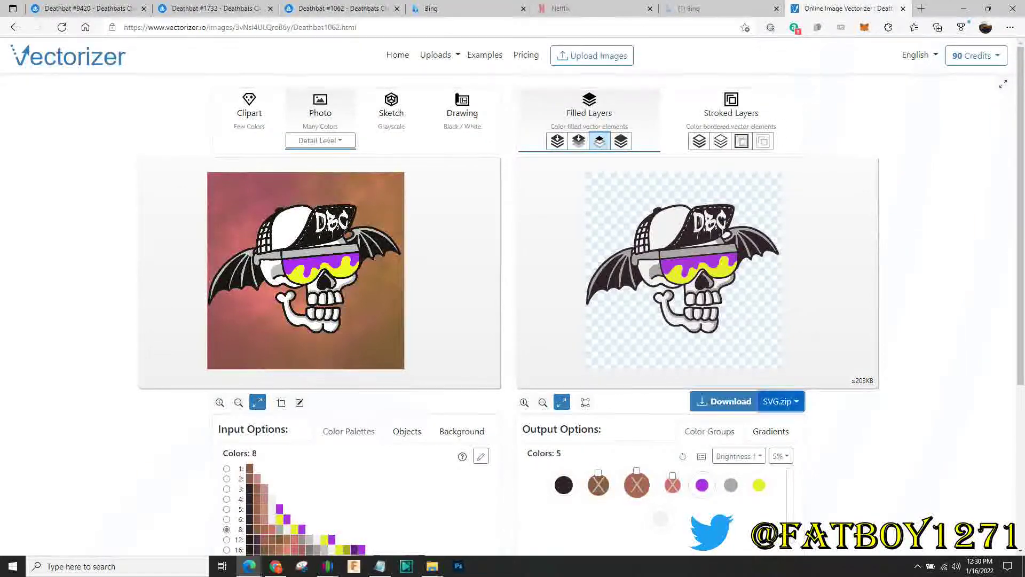
Step: Switch to Vectorizer in the browser and set the download format to the minimized, split SVG ZIP
{"action": "left_click", "coordinate": [780, 401]}
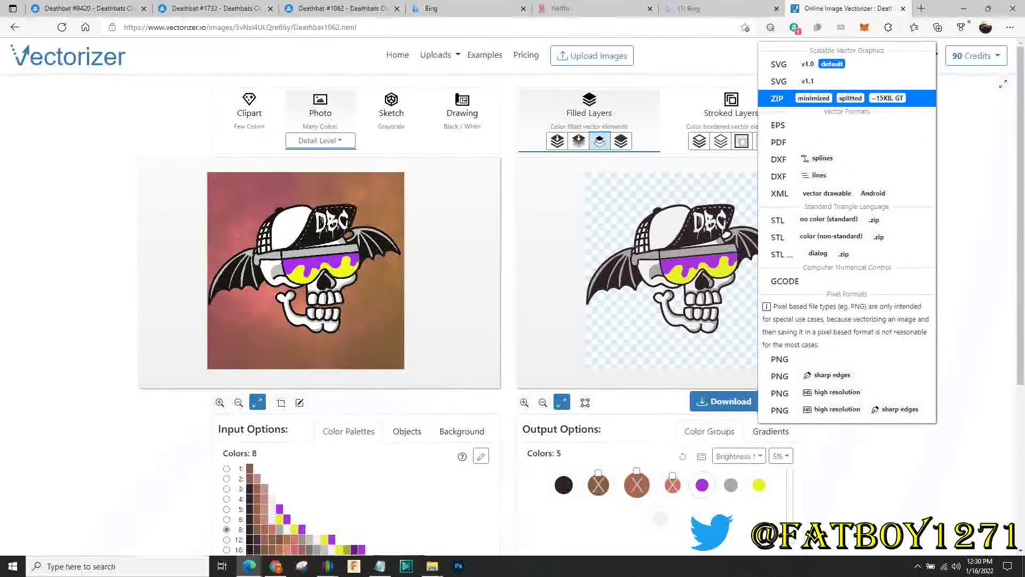
{"action": "left_click", "coordinate": [777, 98]}
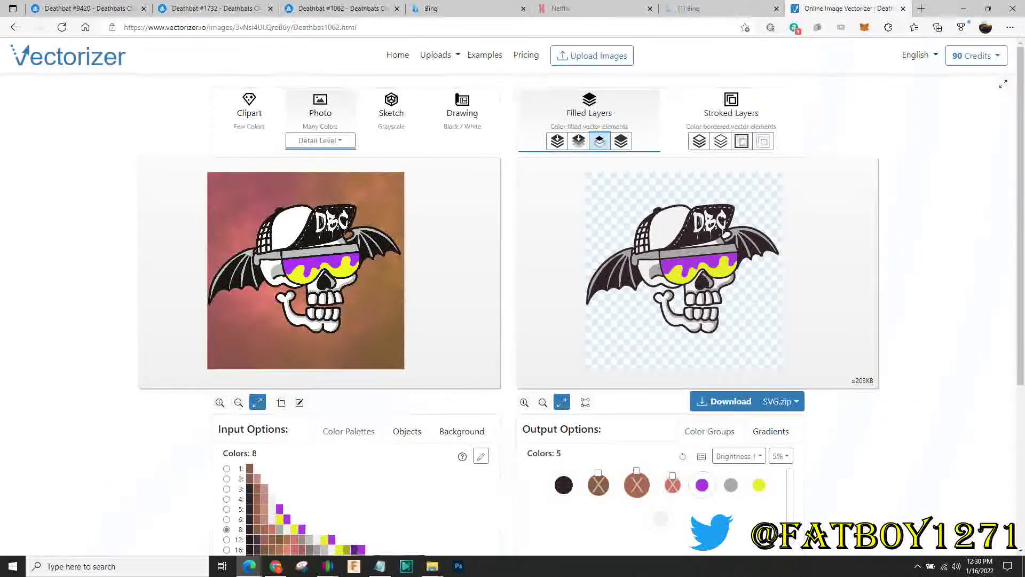
Step: Look through the Downloads folder, return to the DBC 1062 folder and minimize File Explorer
{"action": "mouse_move", "coordinate": [431, 564]}
{"action": "left_click", "coordinate": [374, 526]}
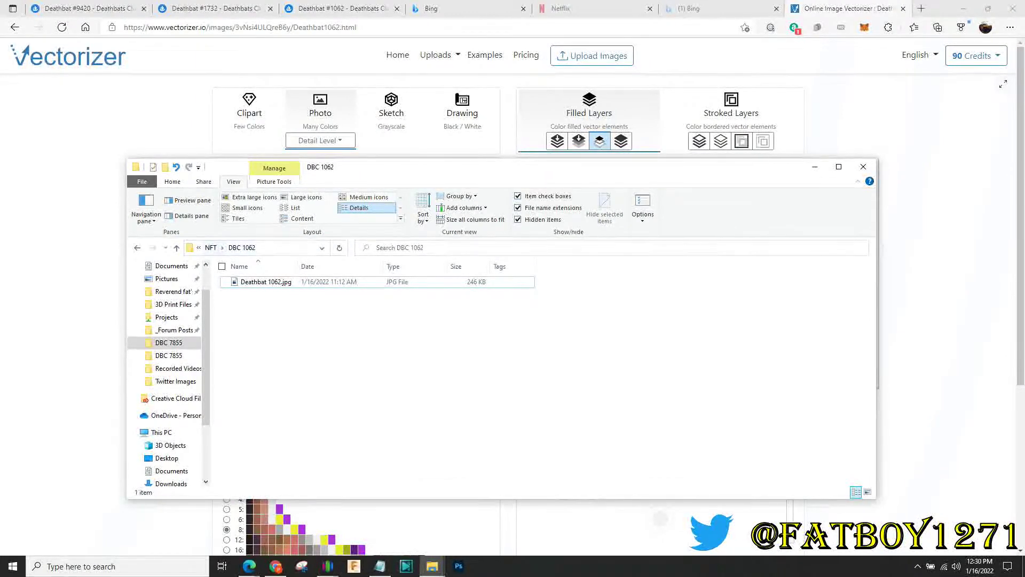
{"action": "scroll", "coordinate": [165, 299], "scroll_direction": "up", "scroll_amount": 3}
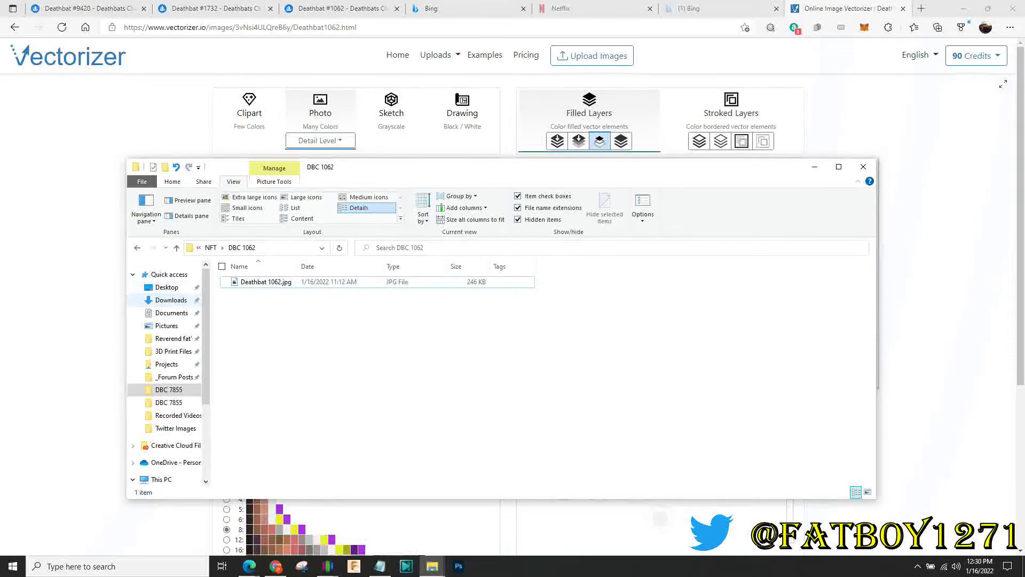
{"action": "left_click", "coordinate": [171, 300]}
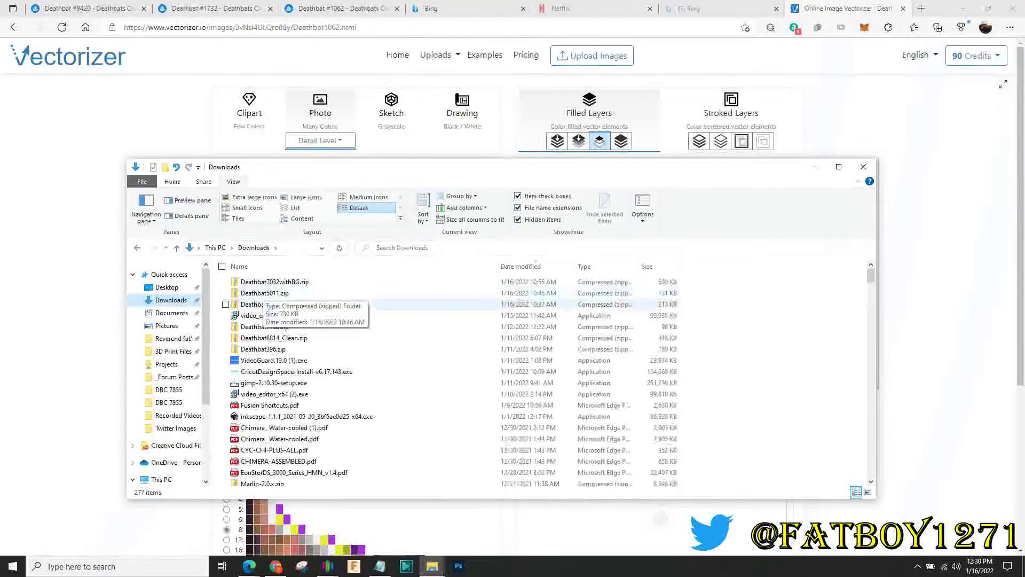
{"action": "left_click", "coordinate": [168, 390]}
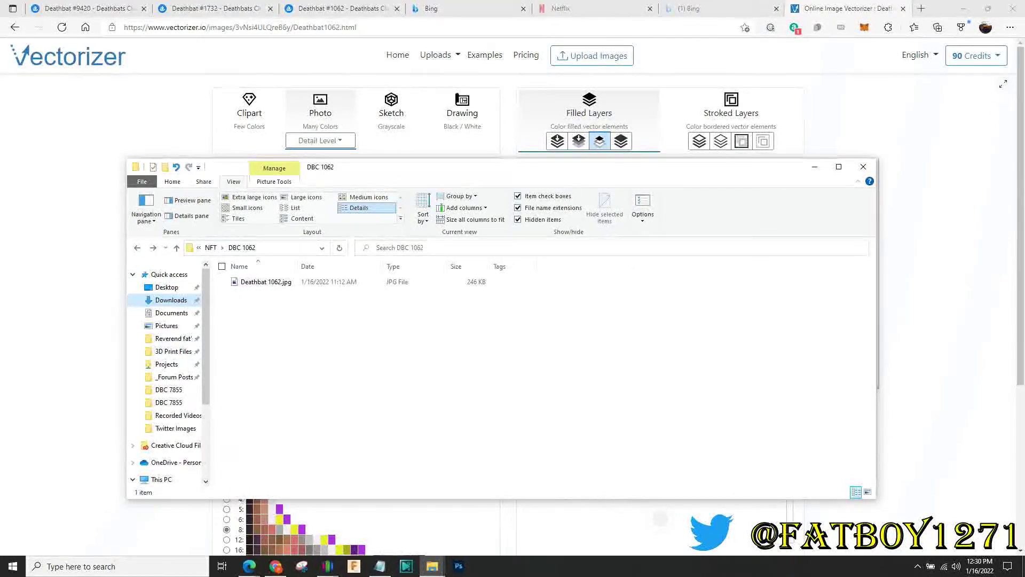
{"action": "left_click", "coordinate": [815, 167]}
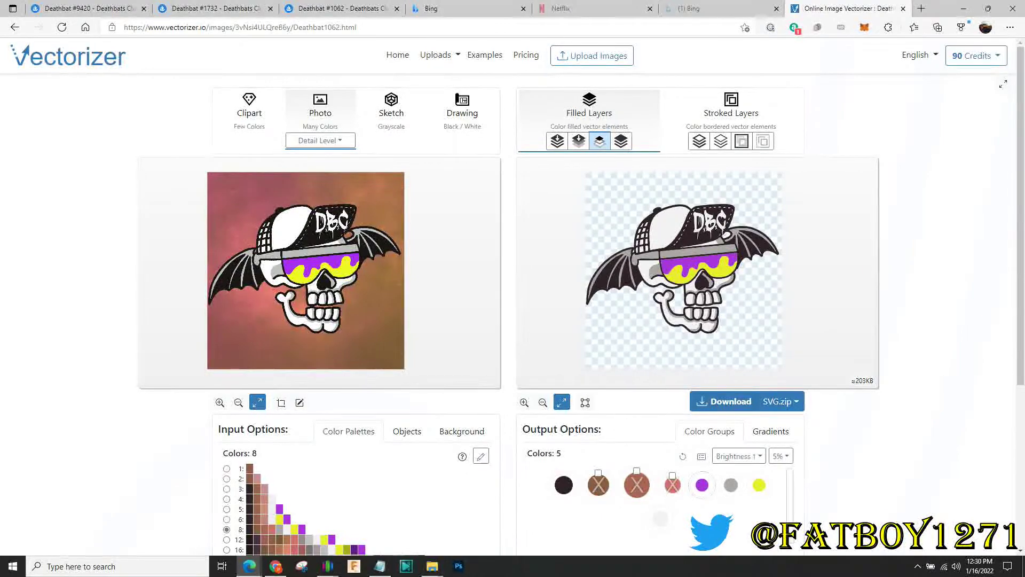
Step: Download the vectorized artwork as a ZIP, show it in its folder and bring up the DBC 1062 folder window
{"action": "left_click", "coordinate": [729, 402]}
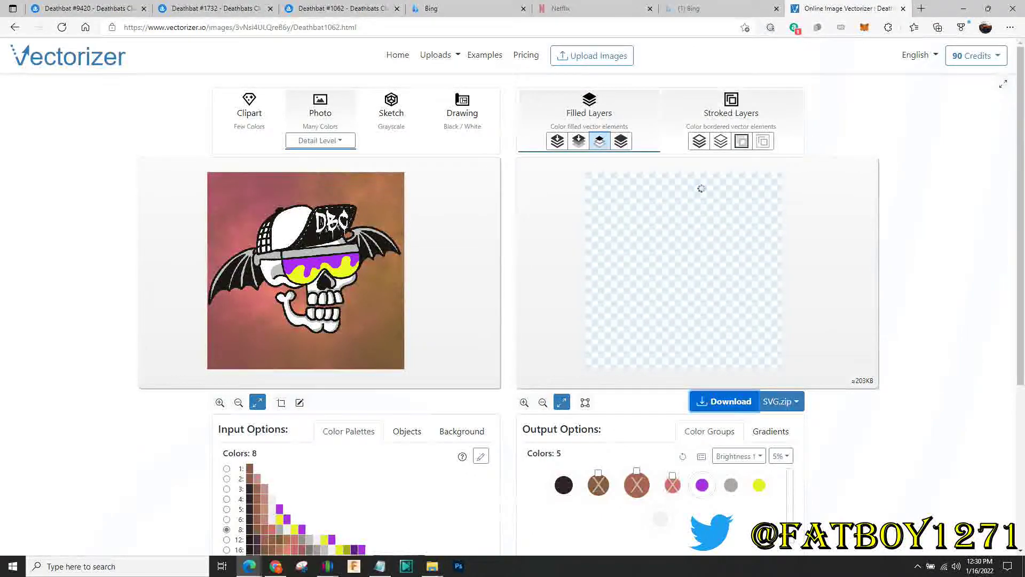
{"action": "left_click", "coordinate": [911, 78]}
{"action": "left_click", "coordinate": [432, 566]}
{"action": "left_click", "coordinate": [377, 522]}
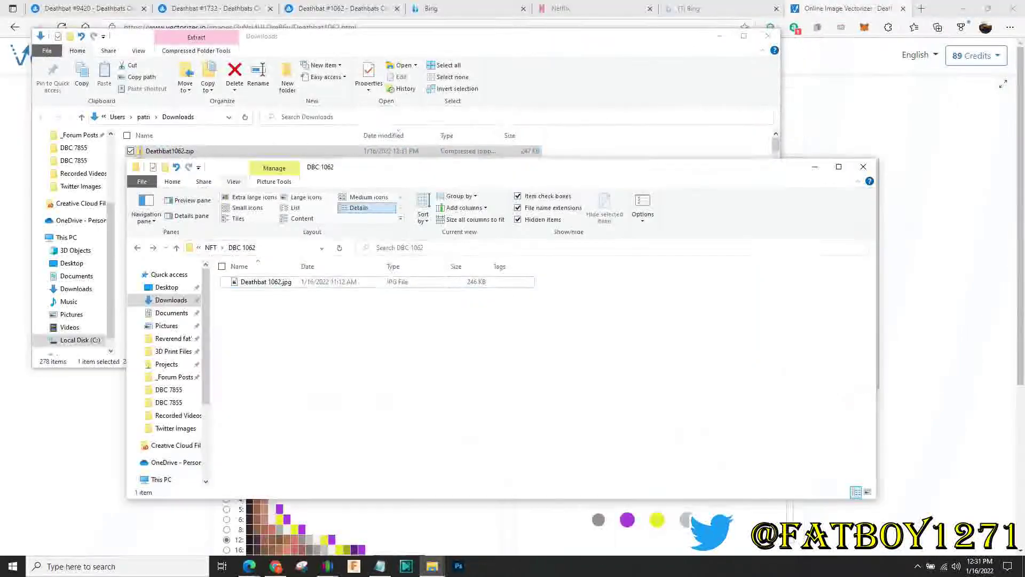
Step: Copy the downloaded Deathbat1062 files into the DBC 1062 folder and close the Downloads window
{"action": "double_click", "coordinate": [170, 150]}
{"action": "left_click", "coordinate": [165, 151]}
{"action": "left_click", "coordinate": [827, 305]}
{"action": "key", "text": "ctrl+v"}
{"action": "left_click", "coordinate": [768, 36]}
Step: Open Deathbat1062-layer-1-DarkSlateGray.svg from the Deathbat1062 layers folder in the browser
{"action": "double_click", "coordinate": [261, 282]}
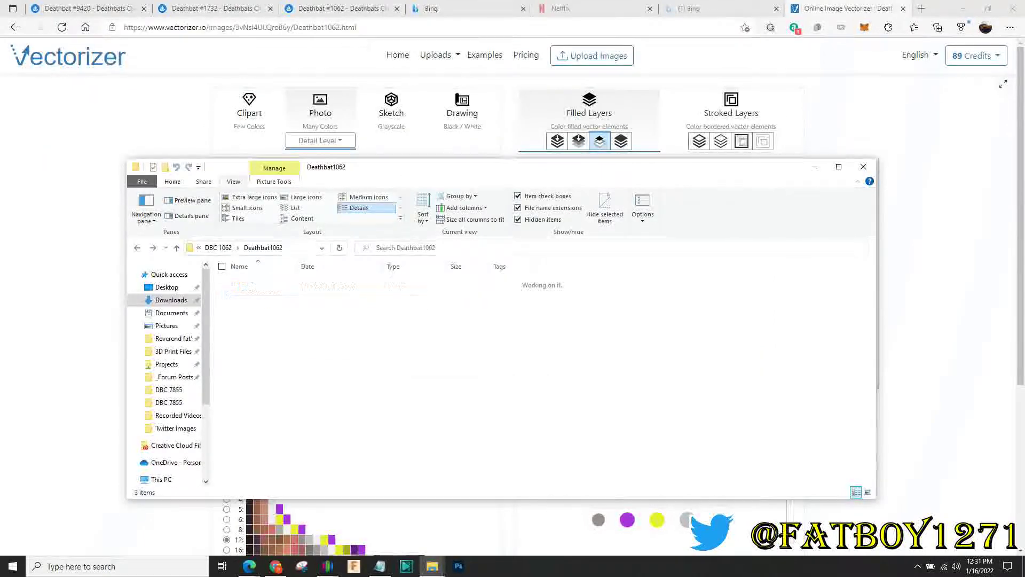
{"action": "double_click", "coordinate": [250, 282]}
{"action": "left_click", "coordinate": [221, 266]}
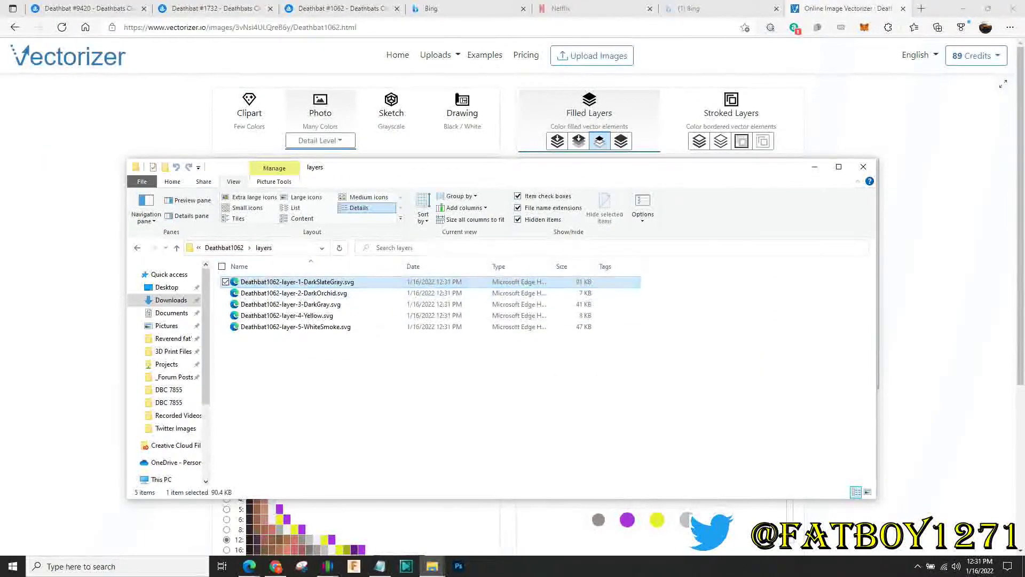
{"action": "double_click", "coordinate": [295, 281]}
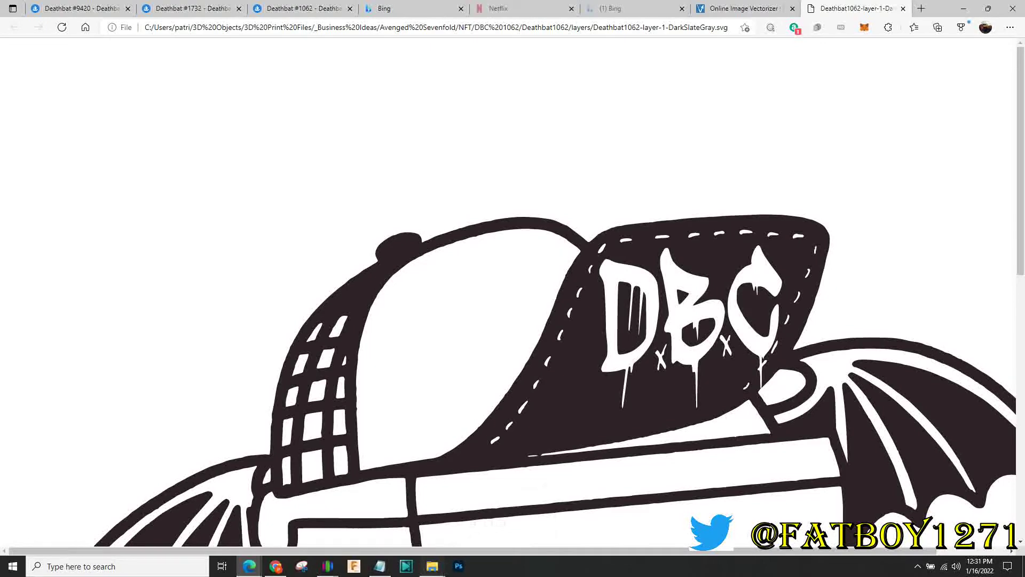
Step: Open the DarkOrchid, DarkGray, Yellow and WhiteSmoke layer SVGs in the browser and return to the DarkSlateGray layer
{"action": "left_click", "coordinate": [432, 565]}
{"action": "left_click", "coordinate": [376, 522]}
{"action": "left_click_drag", "start_coordinate": [299, 363], "coordinate": [267, 291]}
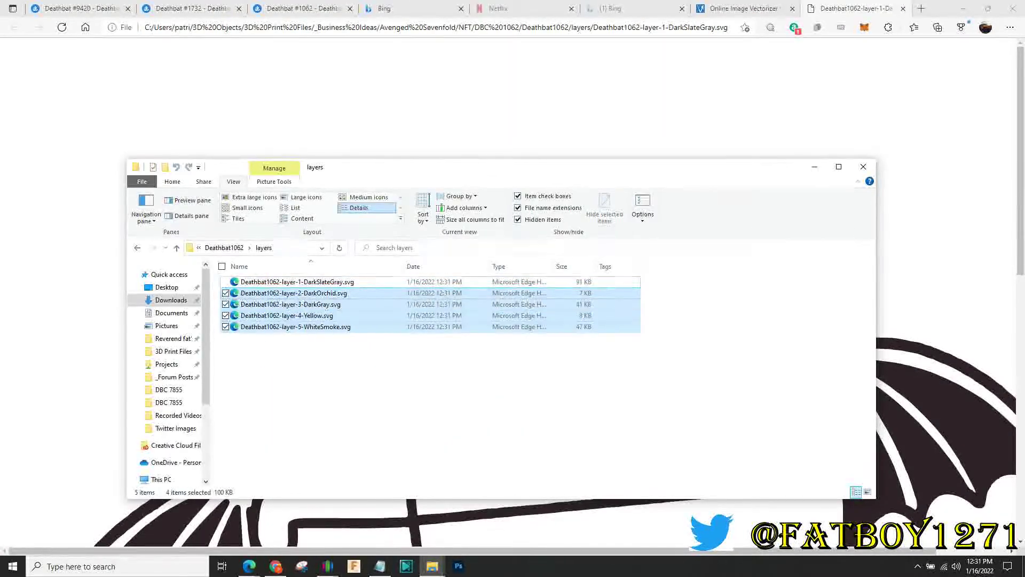
{"action": "right_click", "coordinate": [265, 294]}
{"action": "left_click", "coordinate": [144, 300]}
{"action": "left_click", "coordinate": [580, 9]}
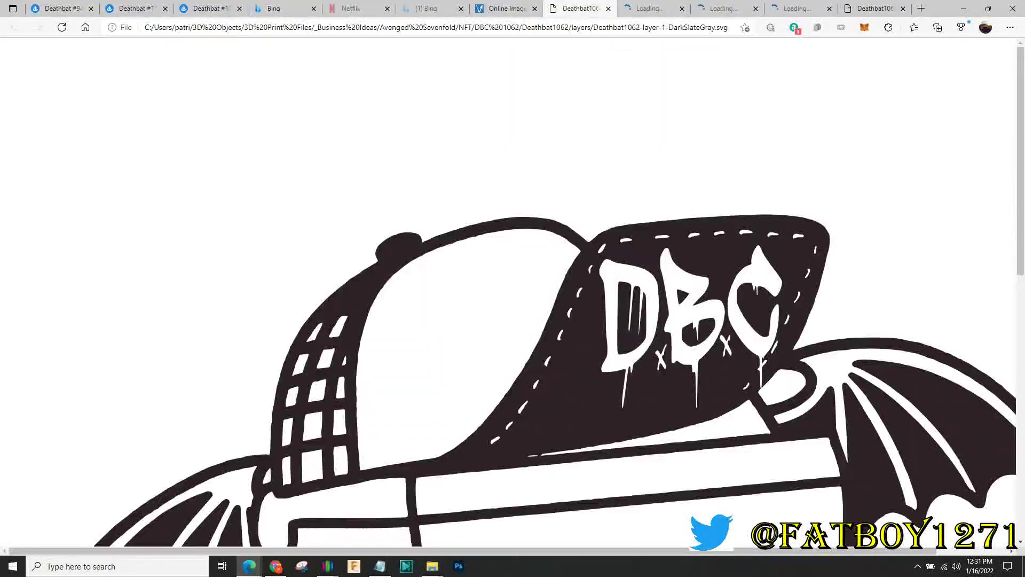
Step: Examine each of the five color layer SVGs at a reduced zoom, from DarkSlateGray through WhiteSmoke
{"action": "scroll", "coordinate": [512, 293], "scroll_direction": "down", "scroll_amount": 5, "text": "ctrl"}
{"action": "key", "text": "ctrl+Tab"}
{"action": "scroll", "coordinate": [512, 293], "scroll_direction": "down", "scroll_amount": 5, "text": "ctrl"}
{"action": "key", "text": "ctrl+Tab"}
{"action": "scroll", "coordinate": [512, 294], "scroll_direction": "down", "scroll_amount": 5, "text": "ctrl"}
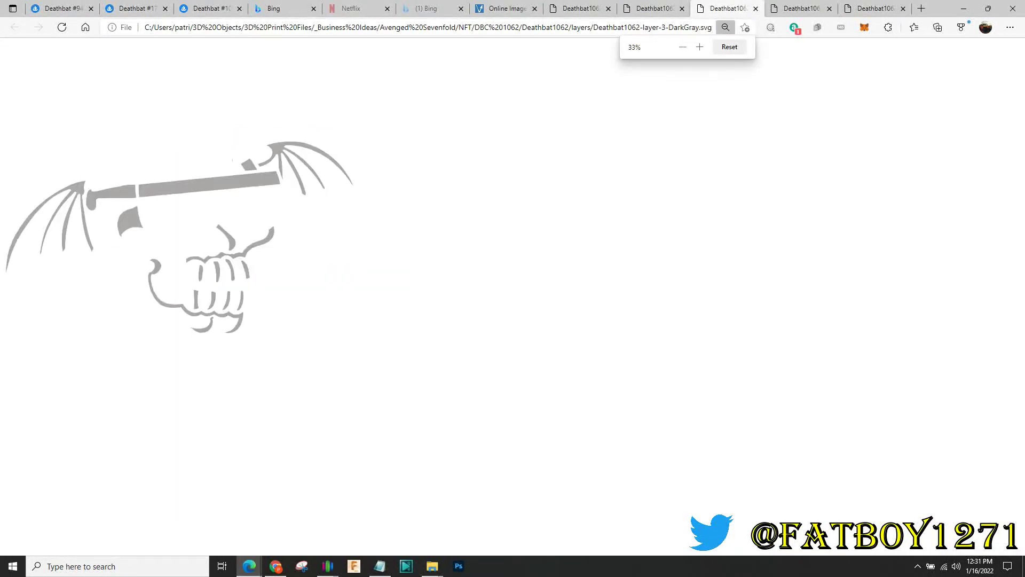
{"action": "key", "text": "ctrl+Tab"}
{"action": "scroll", "coordinate": [512, 294], "scroll_direction": "down", "scroll_amount": 5, "text": "ctrl"}
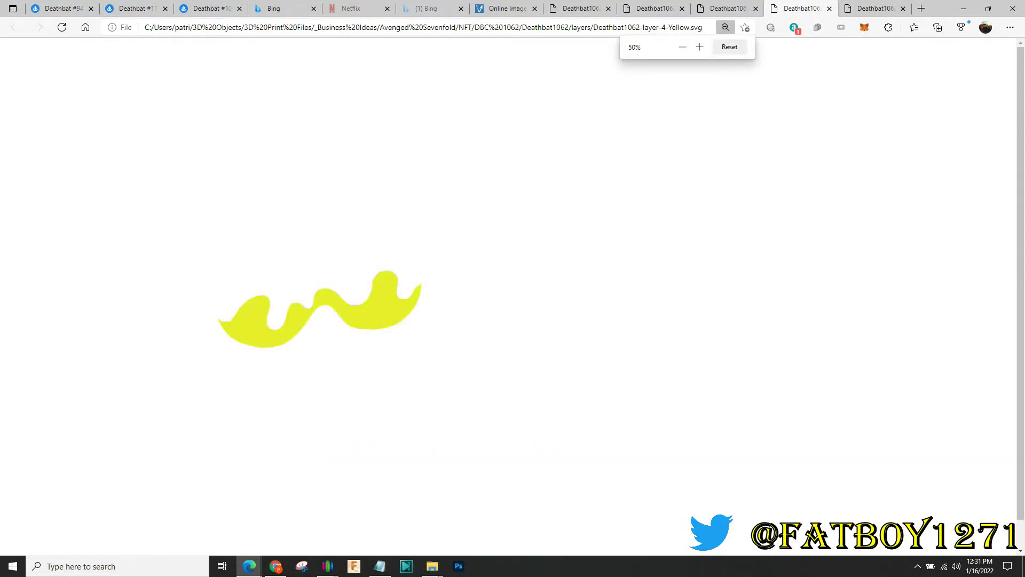
{"action": "key", "text": "ctrl+Tab"}
{"action": "scroll", "coordinate": [512, 294], "scroll_direction": "down", "scroll_amount": 6, "text": "ctrl"}
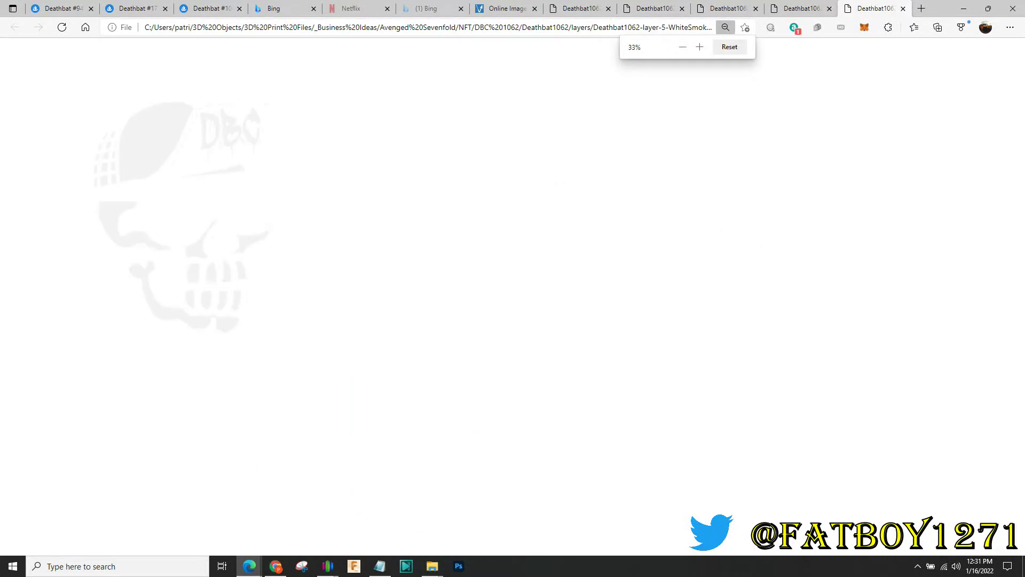
{"action": "scroll", "coordinate": [513, 294], "scroll_direction": "up", "scroll_amount": 1, "text": "ctrl"}
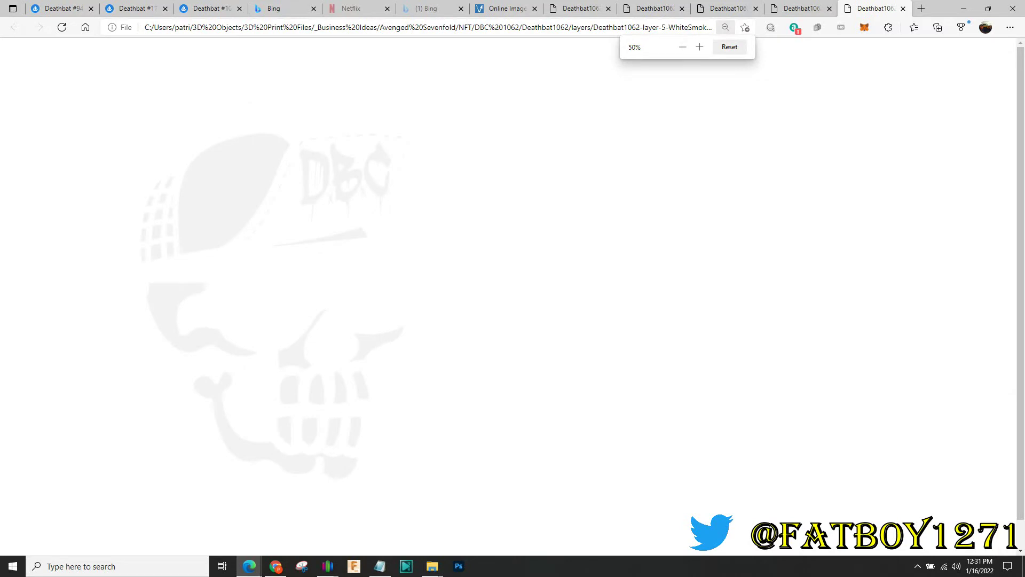
Step: Go back through the layers to compare the DarkSlateGray outline with the Vectorizer artwork, and minimize the browser
{"action": "key", "text": "ctrl+shift+Tab"}
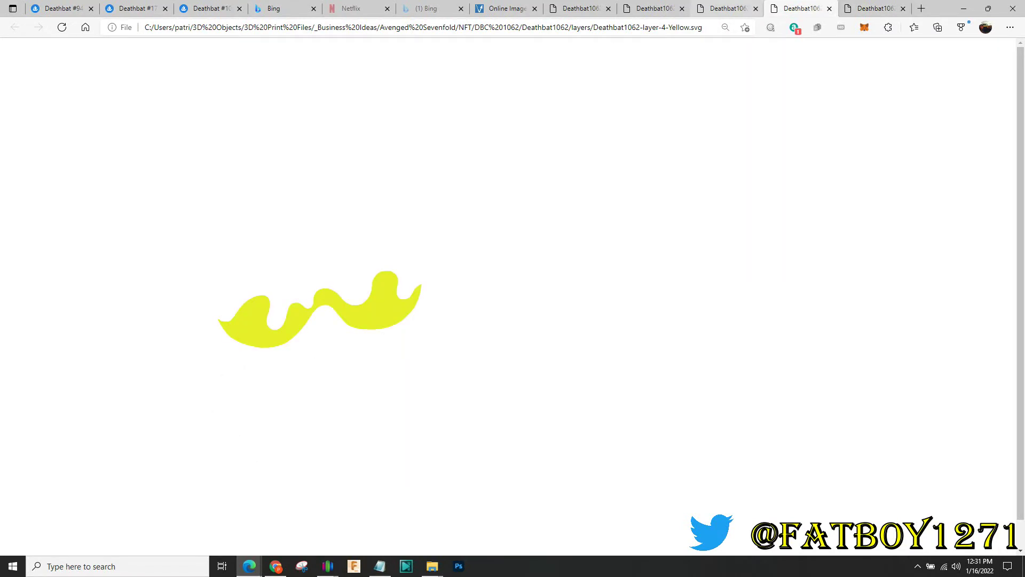
{"action": "key", "text": "ctrl+shift+Tab"}
{"action": "key", "text": "ctrl+shift+Tab"}
{"action": "key", "text": "ctrl+shift+Tab"}
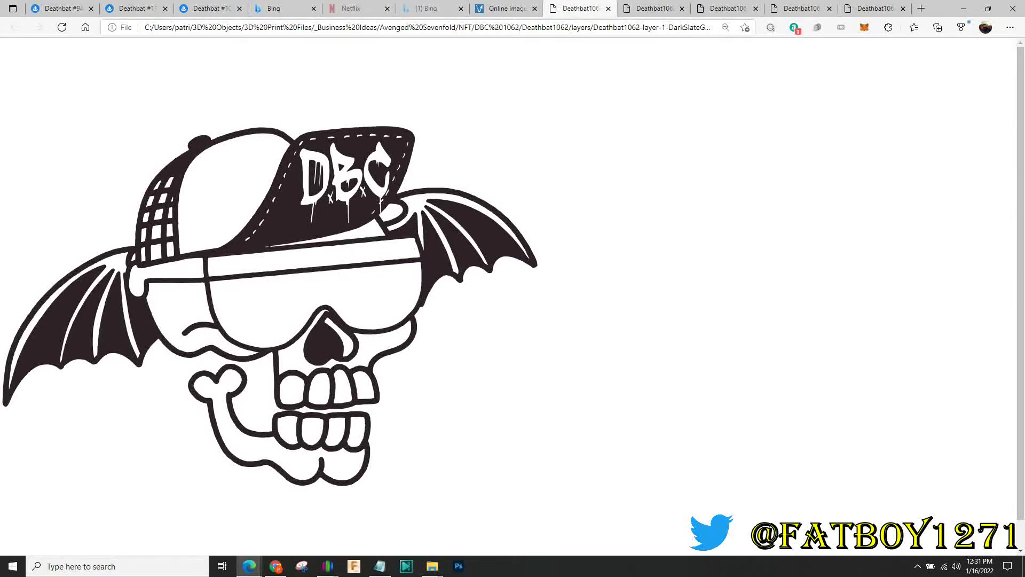
{"action": "key", "text": "ctrl+shift+Tab"}
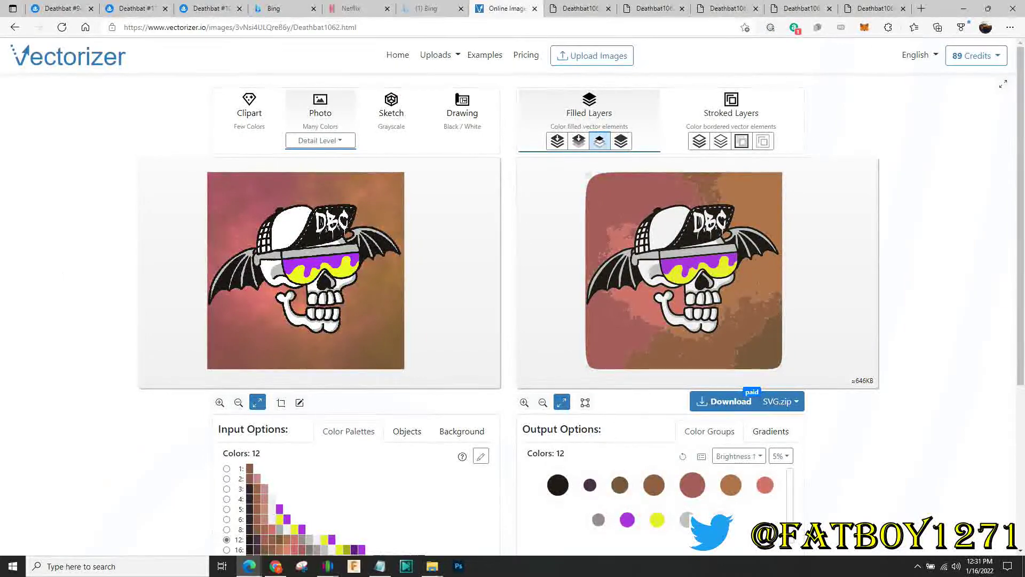
{"action": "key", "text": "ctrl+Tab"}
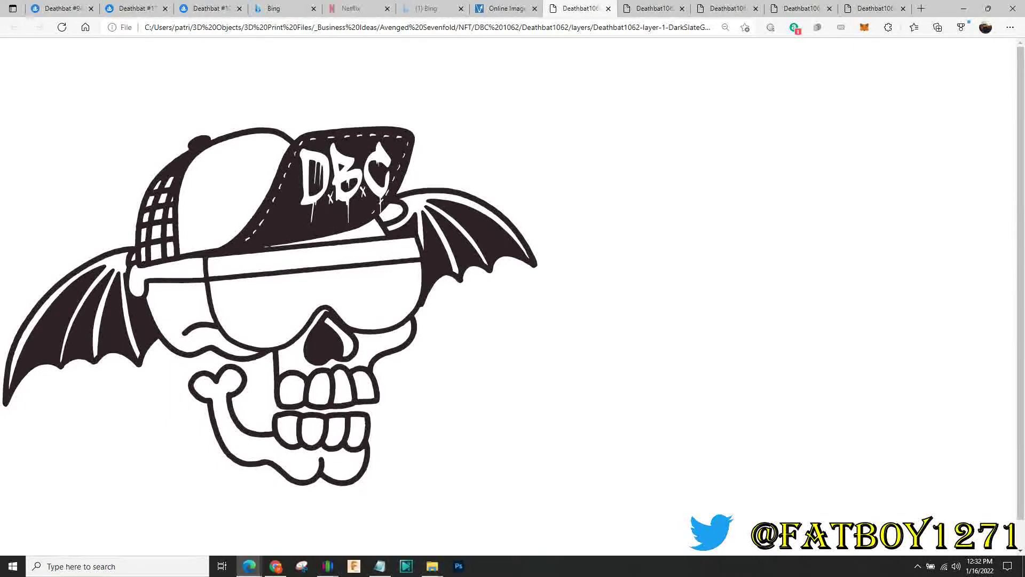
{"action": "scroll", "coordinate": [513, 291], "scroll_direction": "down", "scroll_amount": 1}
{"action": "scroll", "coordinate": [513, 296], "scroll_direction": "up", "scroll_amount": 1}
{"action": "left_click", "coordinate": [964, 8]}
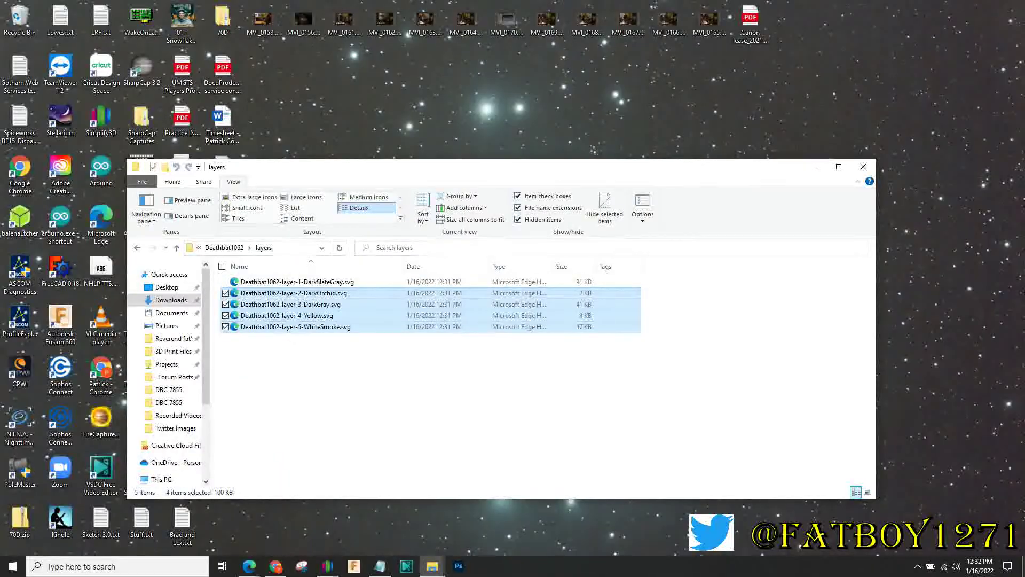